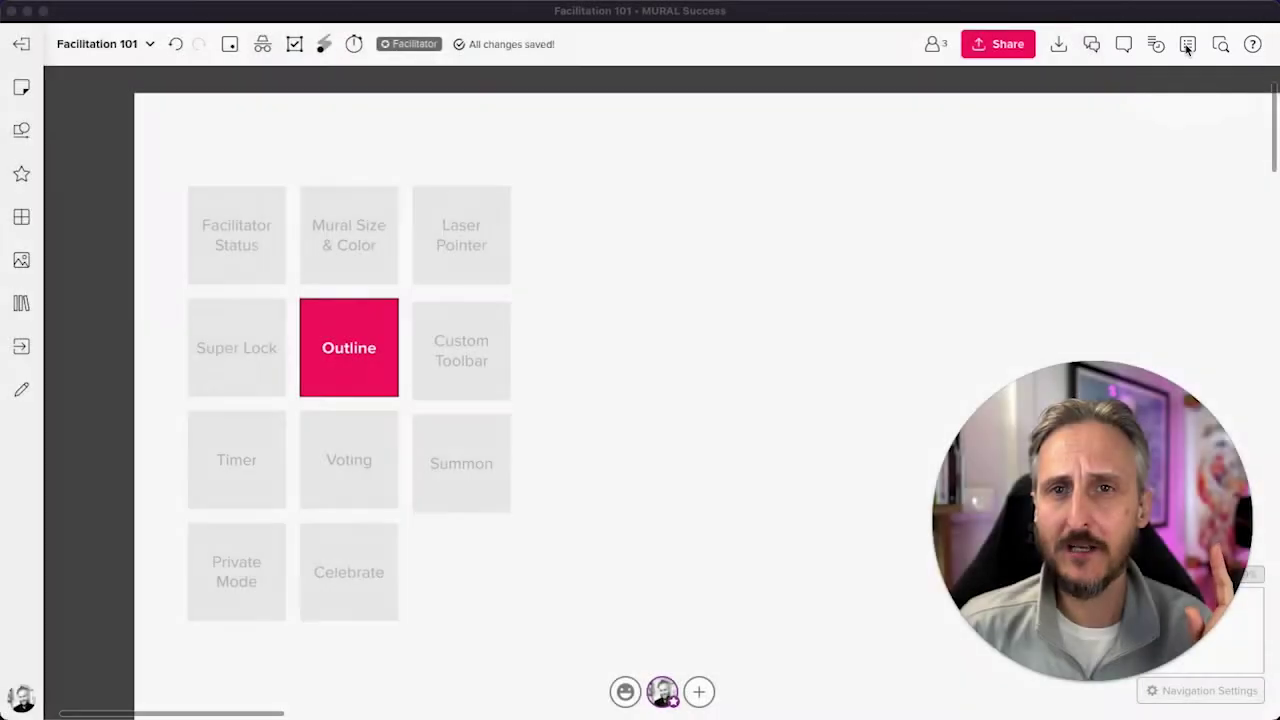
Step: Open the mural's outline and go to its Secret Sticky Note item
{"action": "left_click", "coordinate": [1187, 46]}
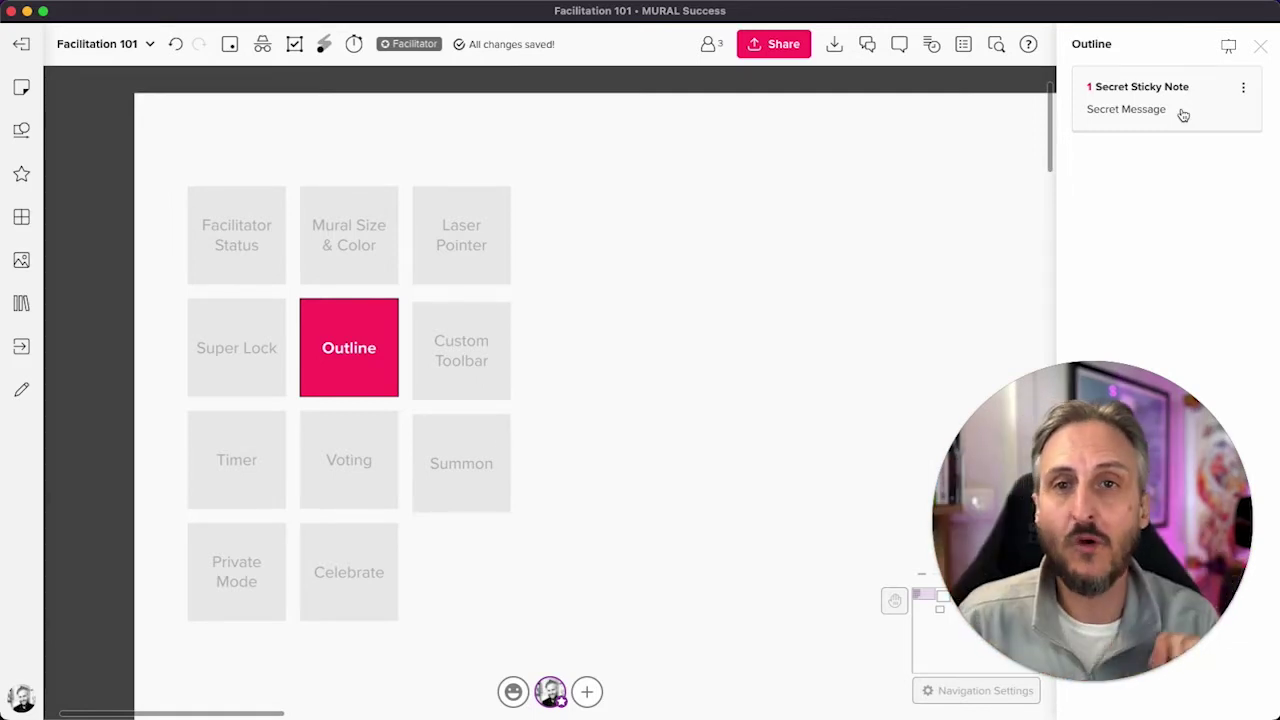
{"action": "left_click", "coordinate": [1187, 114]}
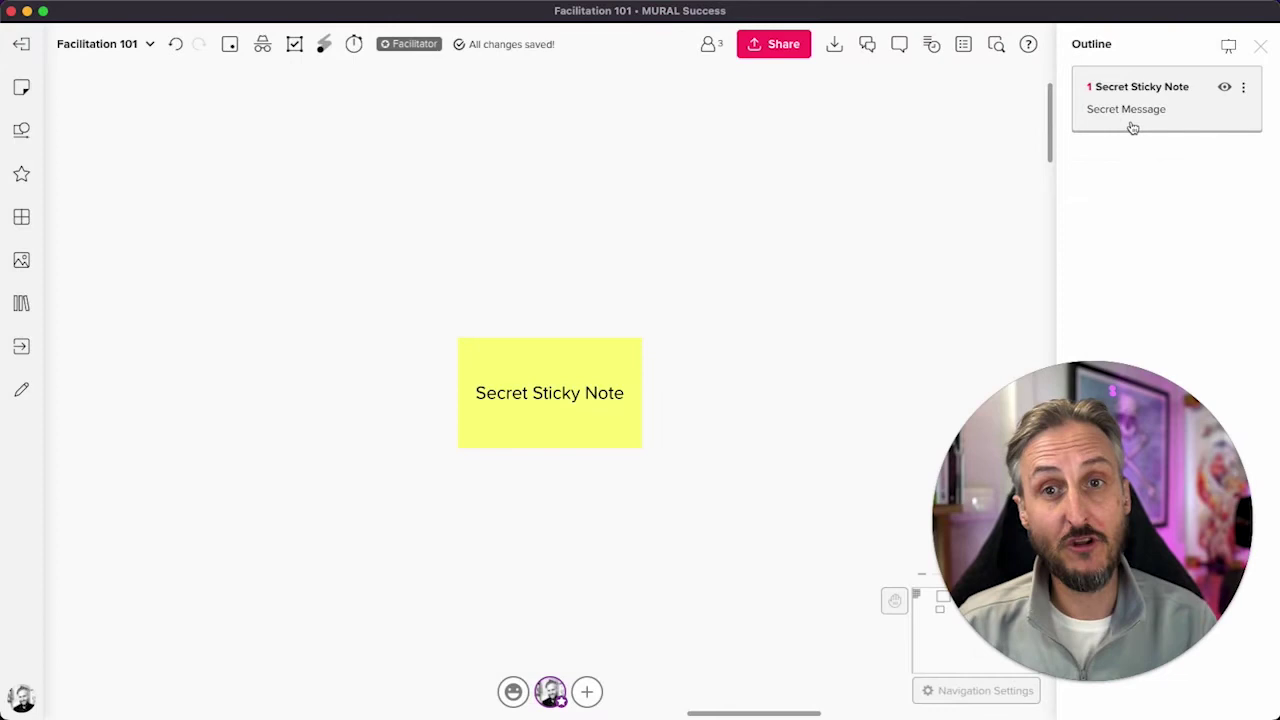
Step: Hide the Secret Sticky Note content in the mural from the outline and reveal it again
{"action": "left_click", "coordinate": [1224, 90]}
{"action": "left_click", "coordinate": [1224, 90]}
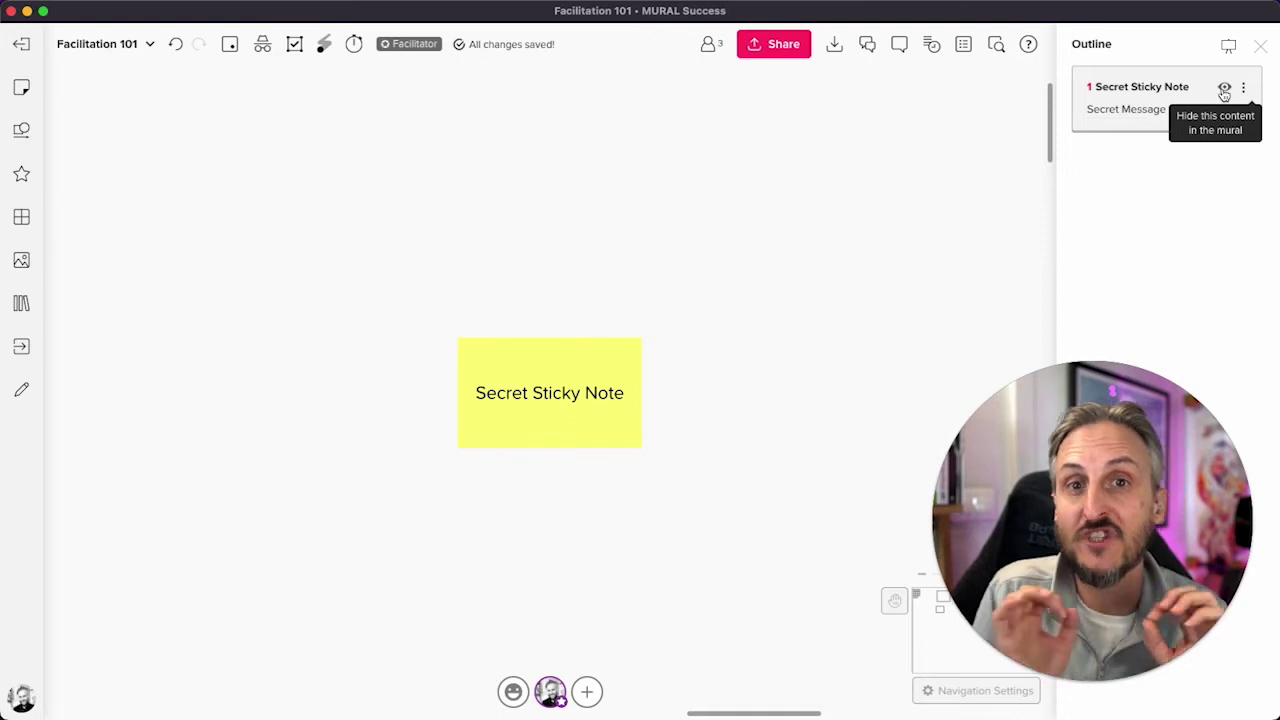
{"action": "left_click", "coordinate": [1224, 90]}
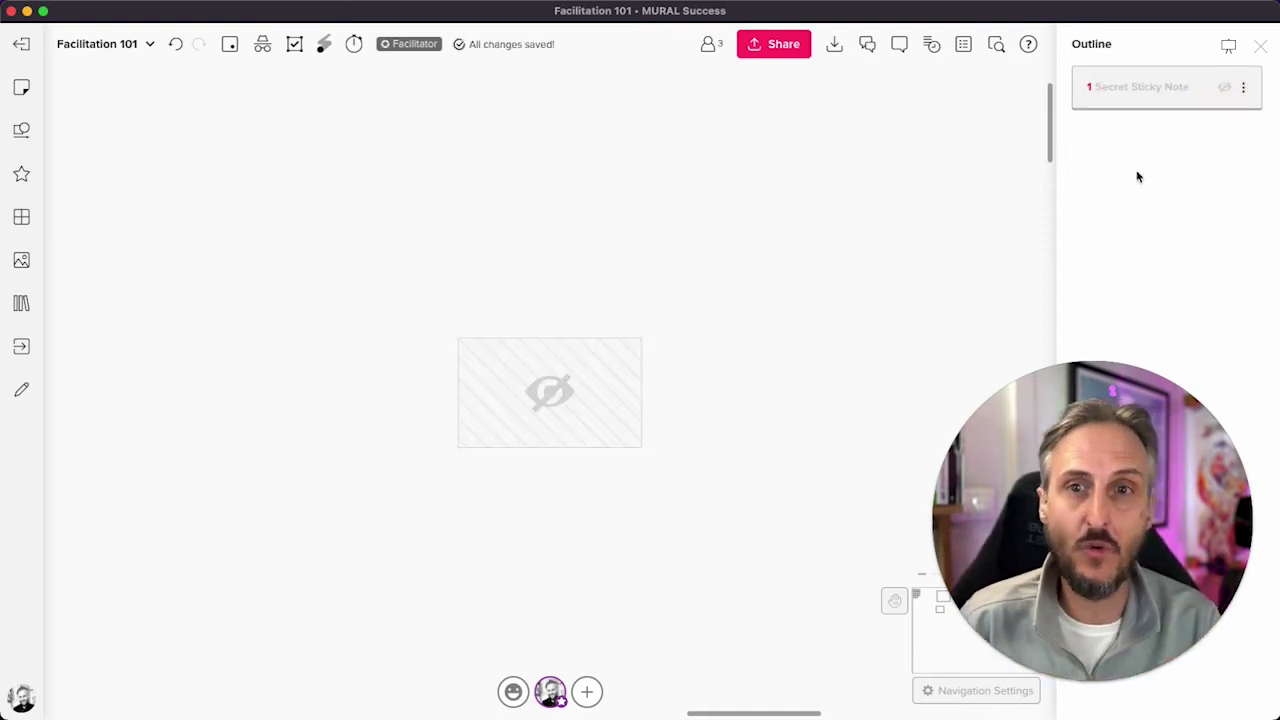
{"action": "left_click", "coordinate": [1225, 88]}
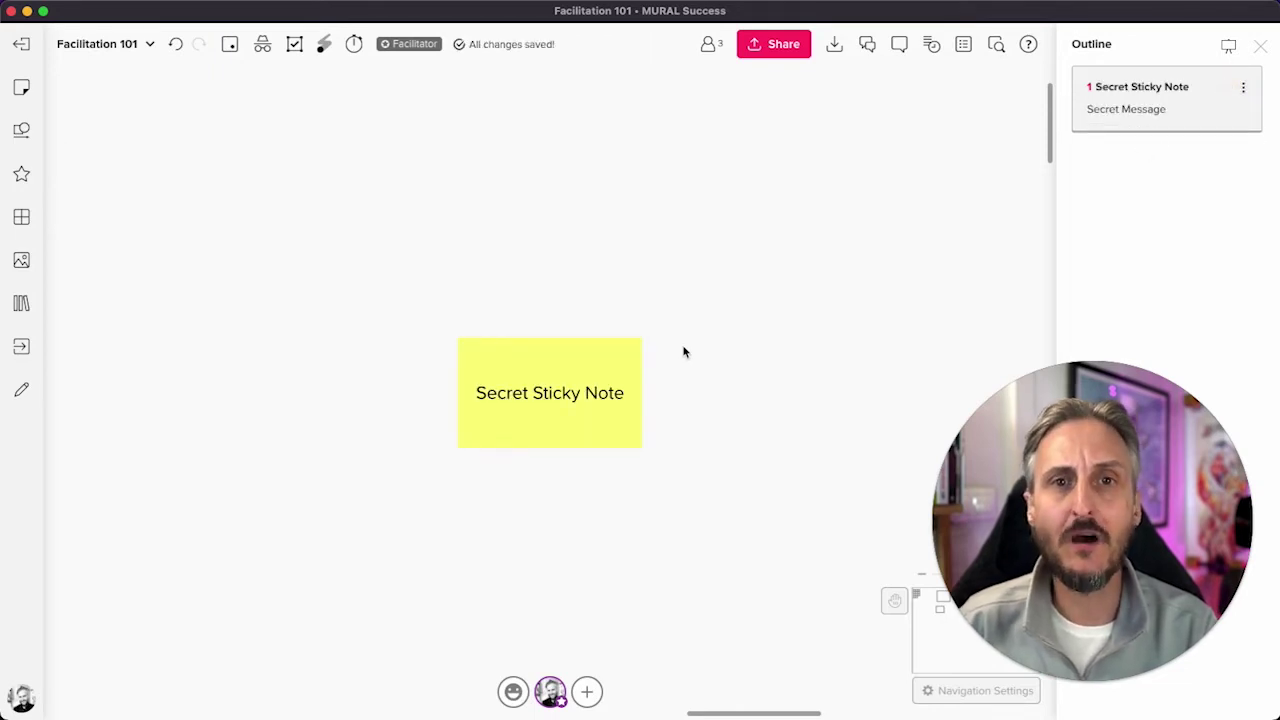
Step: Open the icon library for adding an icon to the empty space beside the Cluster 1 area
{"action": "scroll", "coordinate": [683, 350], "scroll_direction": "down", "scroll_amount": 10}
{"action": "scroll", "coordinate": [400, 405], "scroll_direction": "left", "scroll_amount": 5}
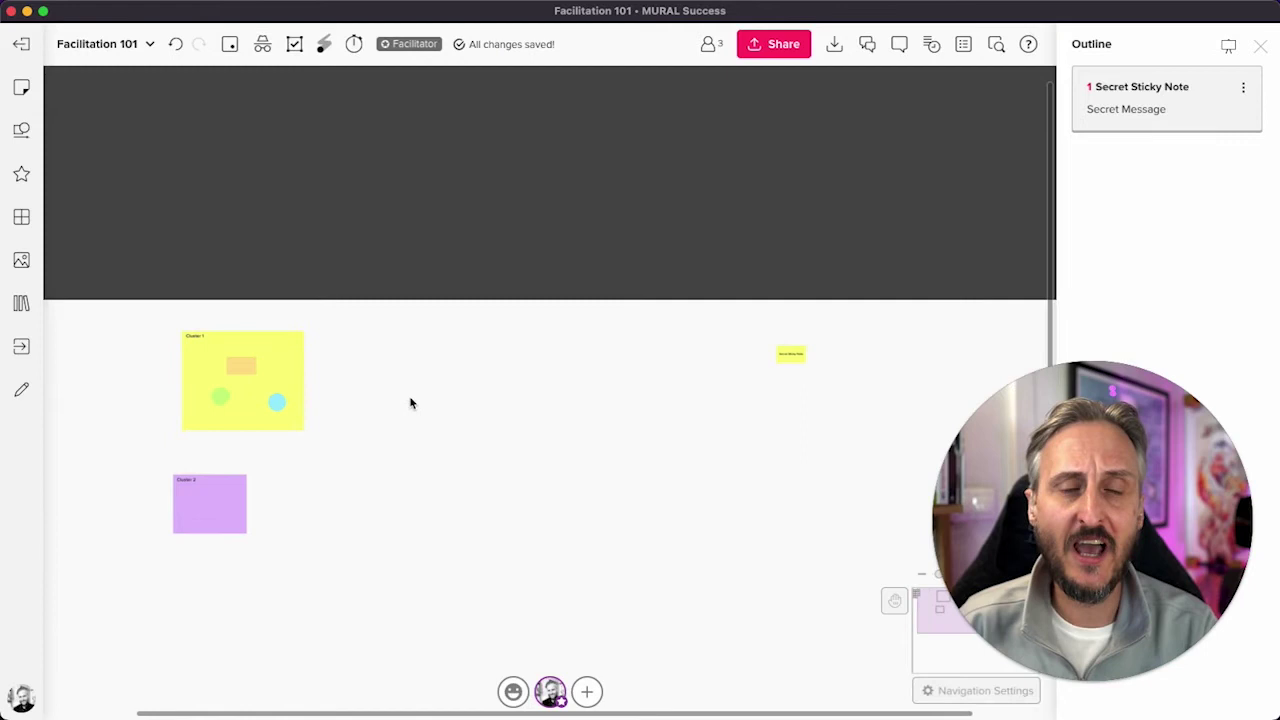
{"action": "scroll", "coordinate": [237, 459], "scroll_direction": "up", "scroll_amount": 10}
{"action": "scroll", "coordinate": [237, 460], "scroll_direction": "down", "scroll_amount": 3}
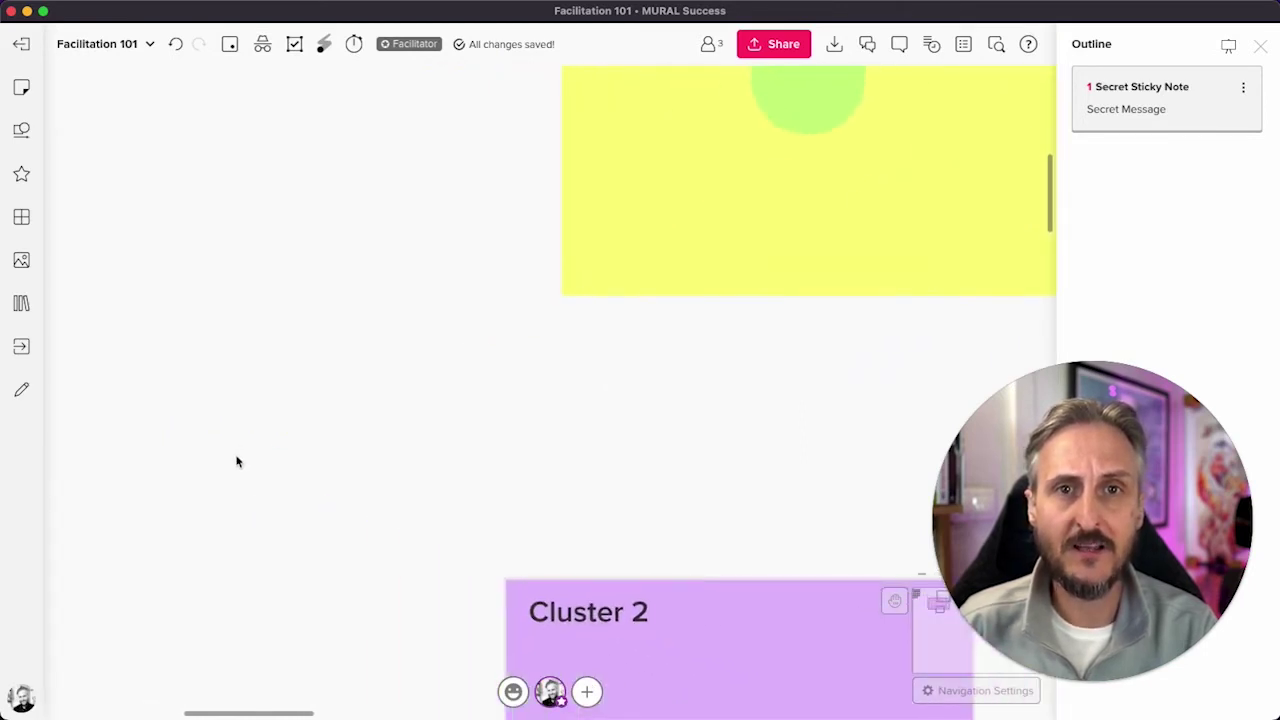
{"action": "scroll", "coordinate": [232, 455], "scroll_direction": "down", "scroll_amount": 2}
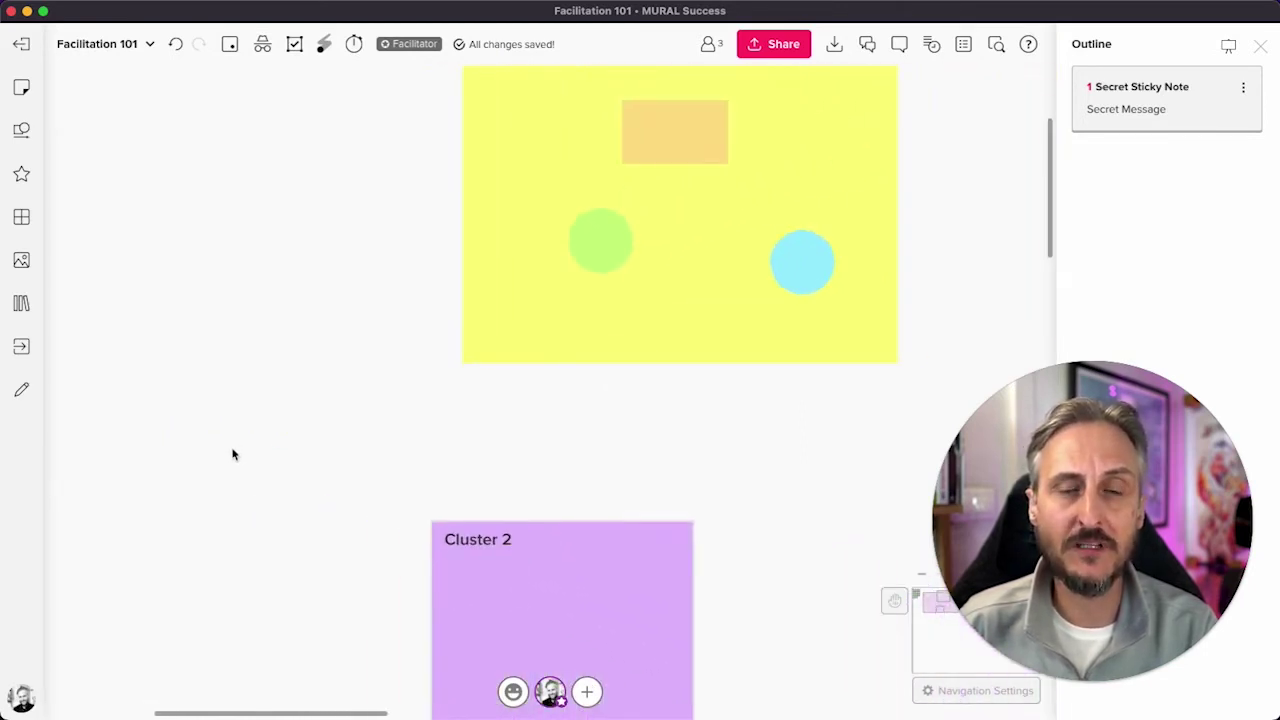
{"action": "scroll", "coordinate": [232, 455], "scroll_direction": "left", "scroll_amount": 5}
{"action": "scroll", "coordinate": [232, 455], "scroll_direction": "up", "scroll_amount": 3}
{"action": "scroll", "coordinate": [232, 455], "scroll_direction": "left", "scroll_amount": 2}
{"action": "scroll", "coordinate": [232, 455], "scroll_direction": "up", "scroll_amount": 2}
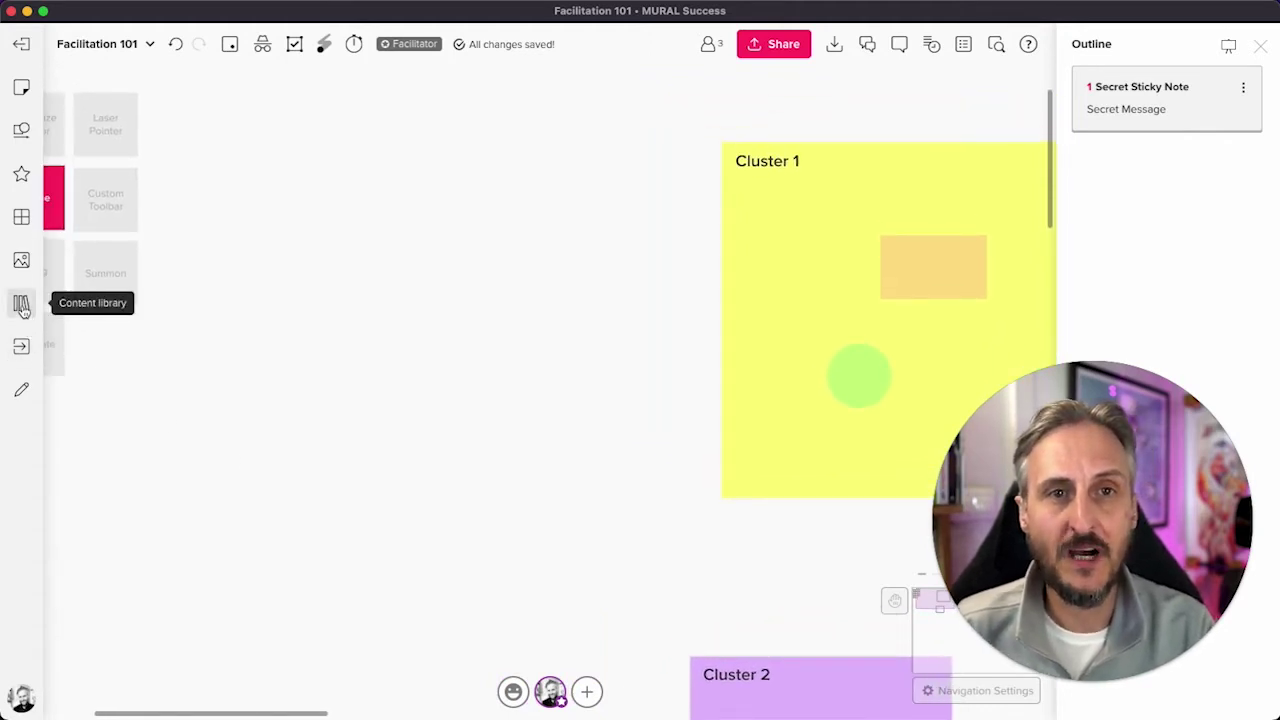
{"action": "left_click", "coordinate": [21, 174]}
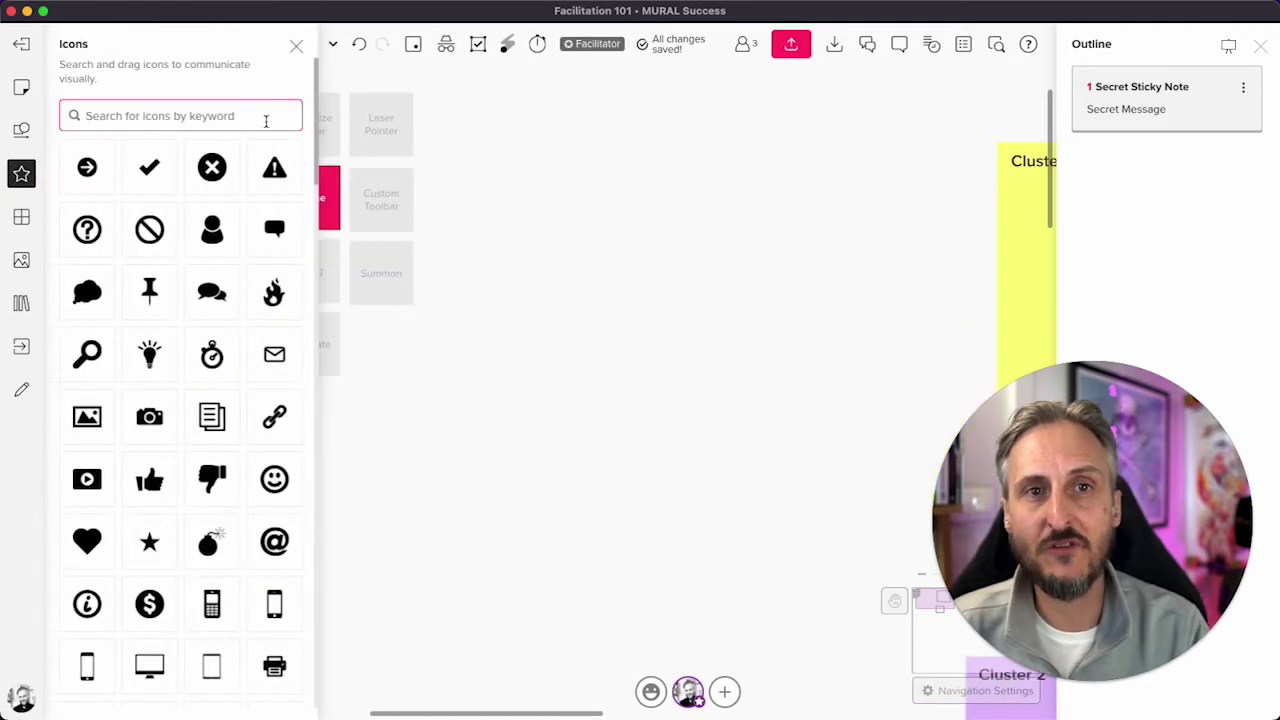
{"action": "type", "text": "Hem"}
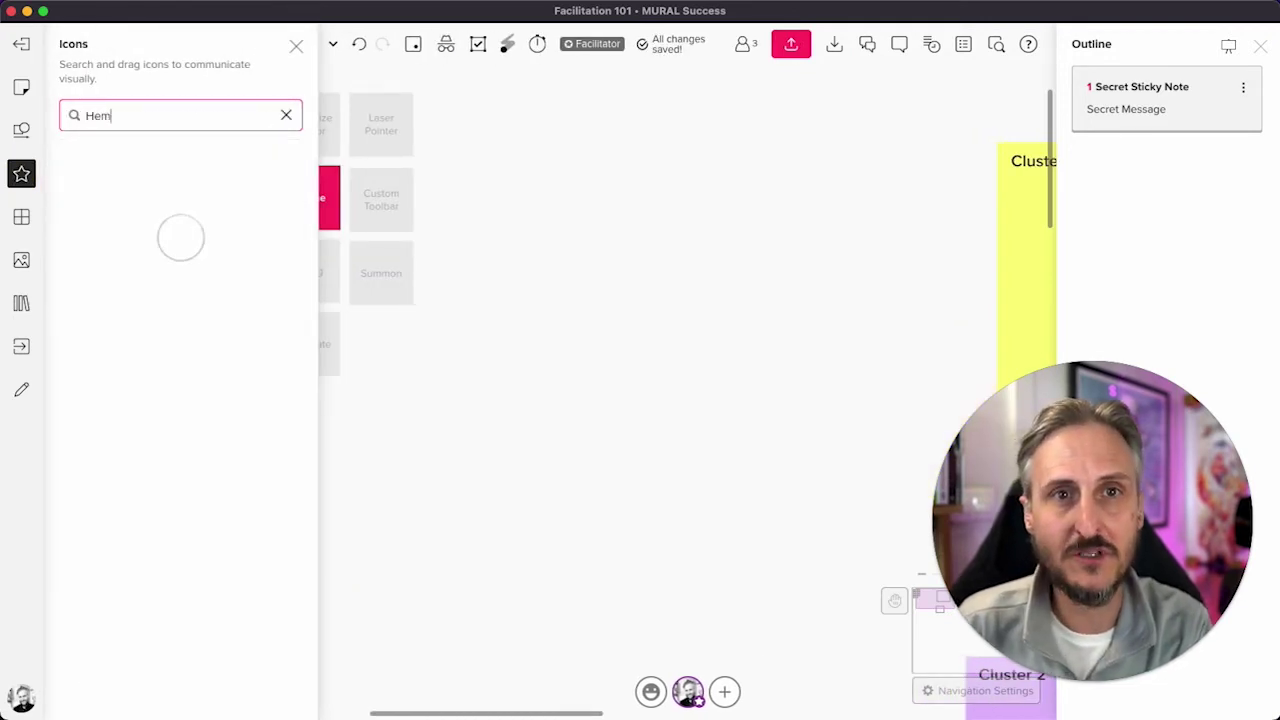
{"action": "type", "text": "ster"}
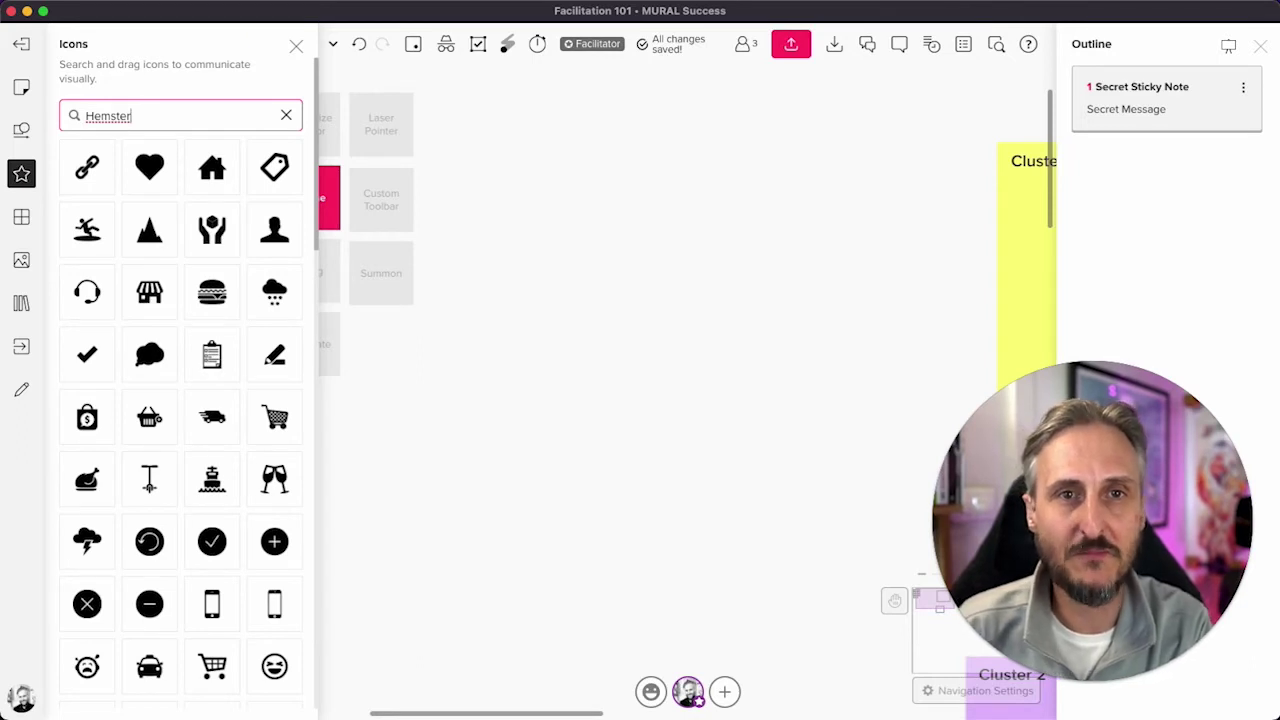
{"action": "key", "text": "BackSpace"}
{"action": "key", "text": "BackSpace"}
{"action": "key", "text": "BackSpace"}
{"action": "key", "text": "BackSpace"}
{"action": "key", "text": "BackSpace"}
{"action": "key", "text": "BackSpace"}
{"action": "key", "text": "BackSpace"}
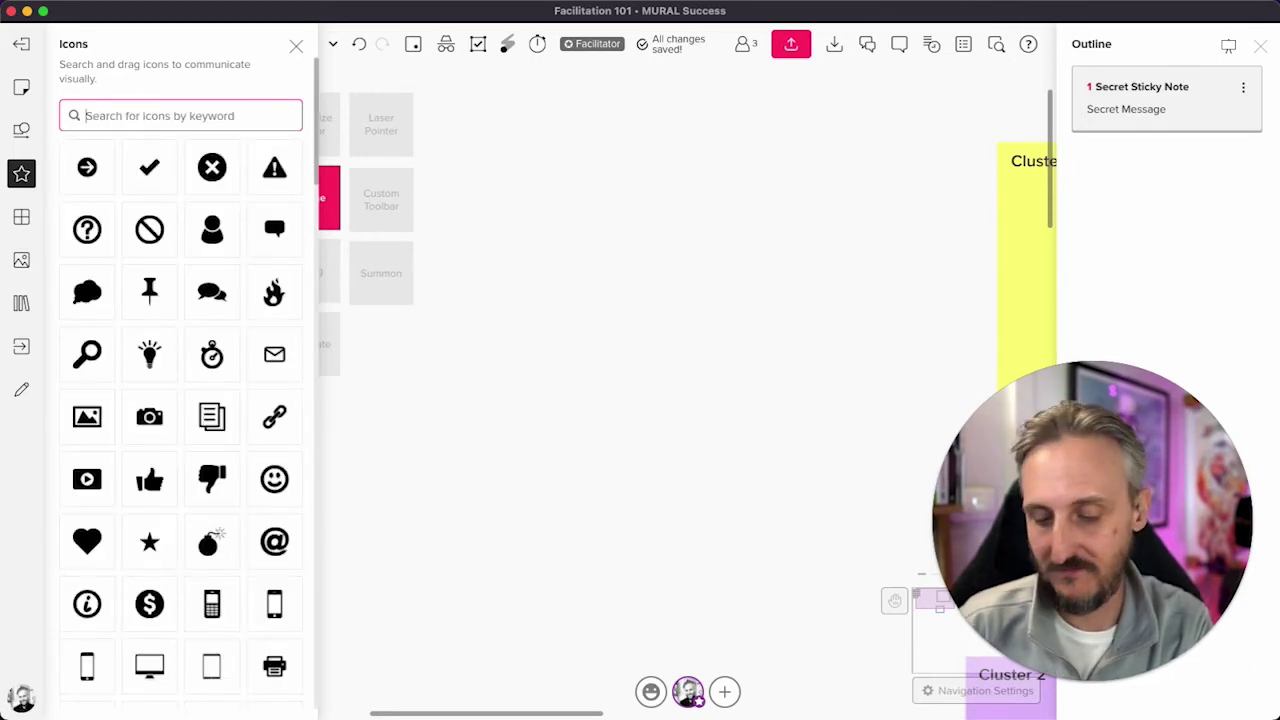
Step: Search the icons for "hamster", place the black standing hamster in the empty space beside Cluster 1, and close the icon library
{"action": "type", "text": "hamster"}
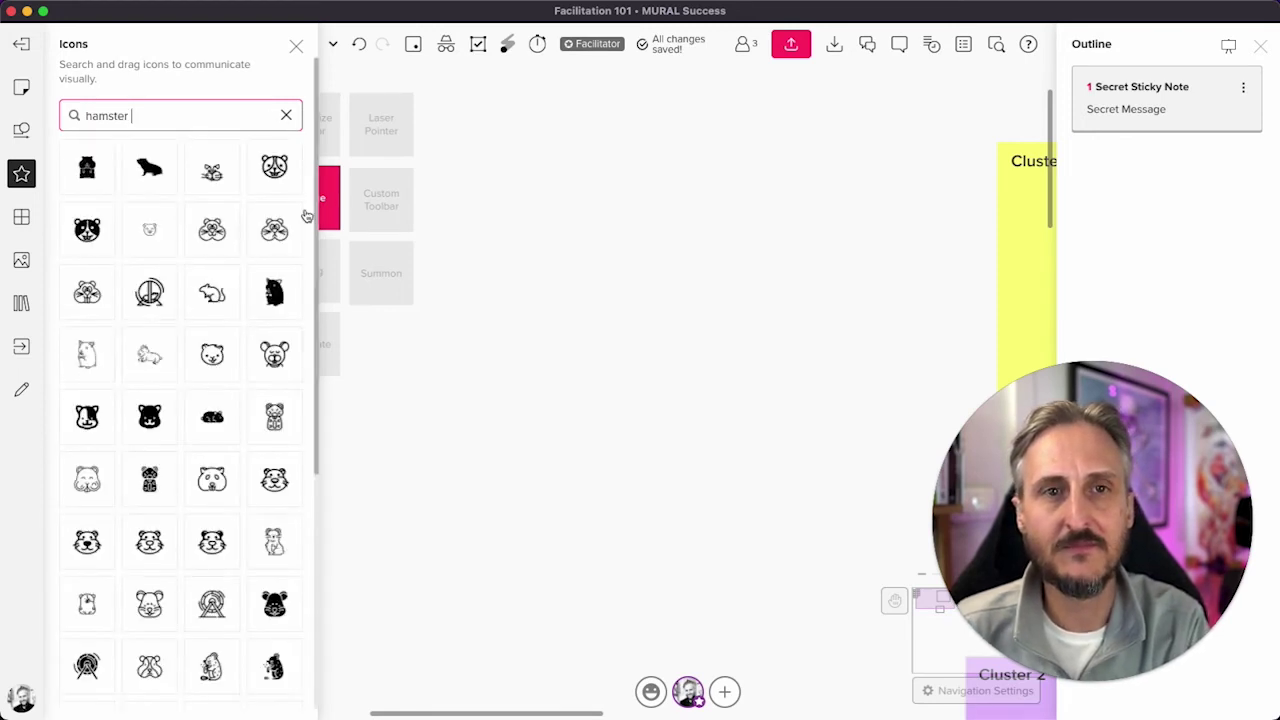
{"action": "left_click_drag", "start_coordinate": [87, 167], "coordinate": [691, 374]}
{"action": "left_click", "coordinate": [643, 457]}
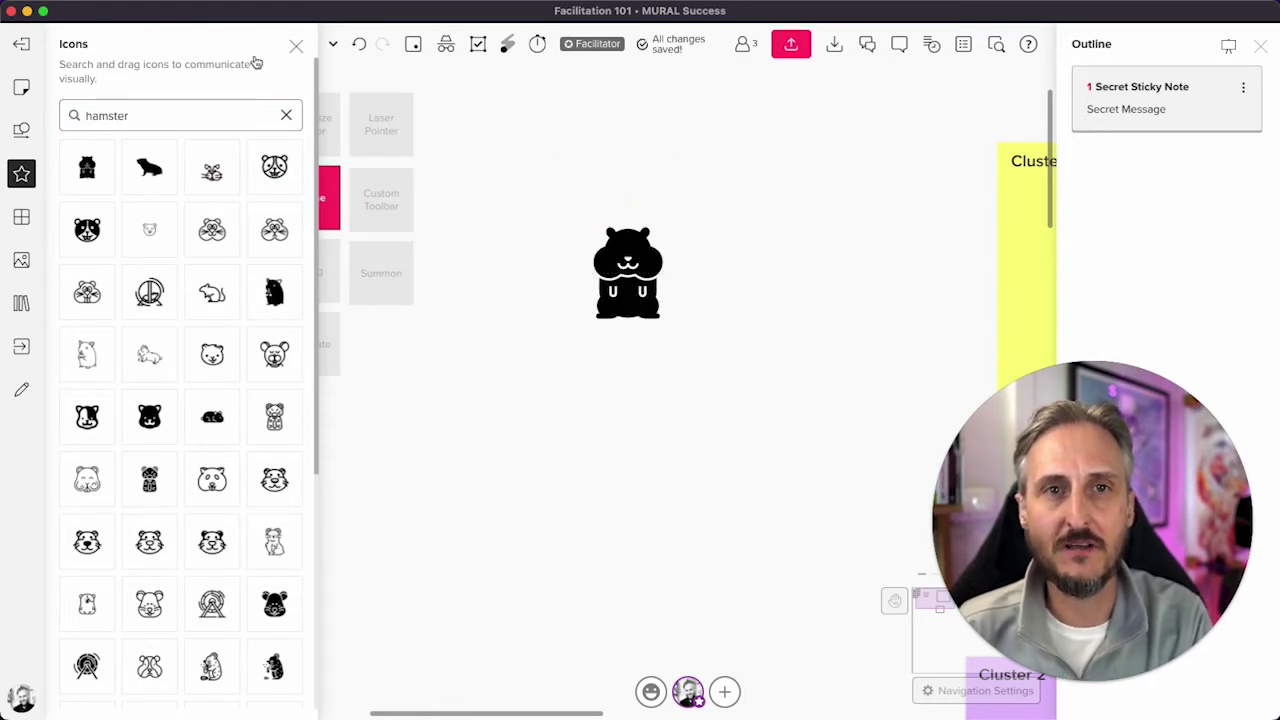
{"action": "left_click", "coordinate": [295, 48]}
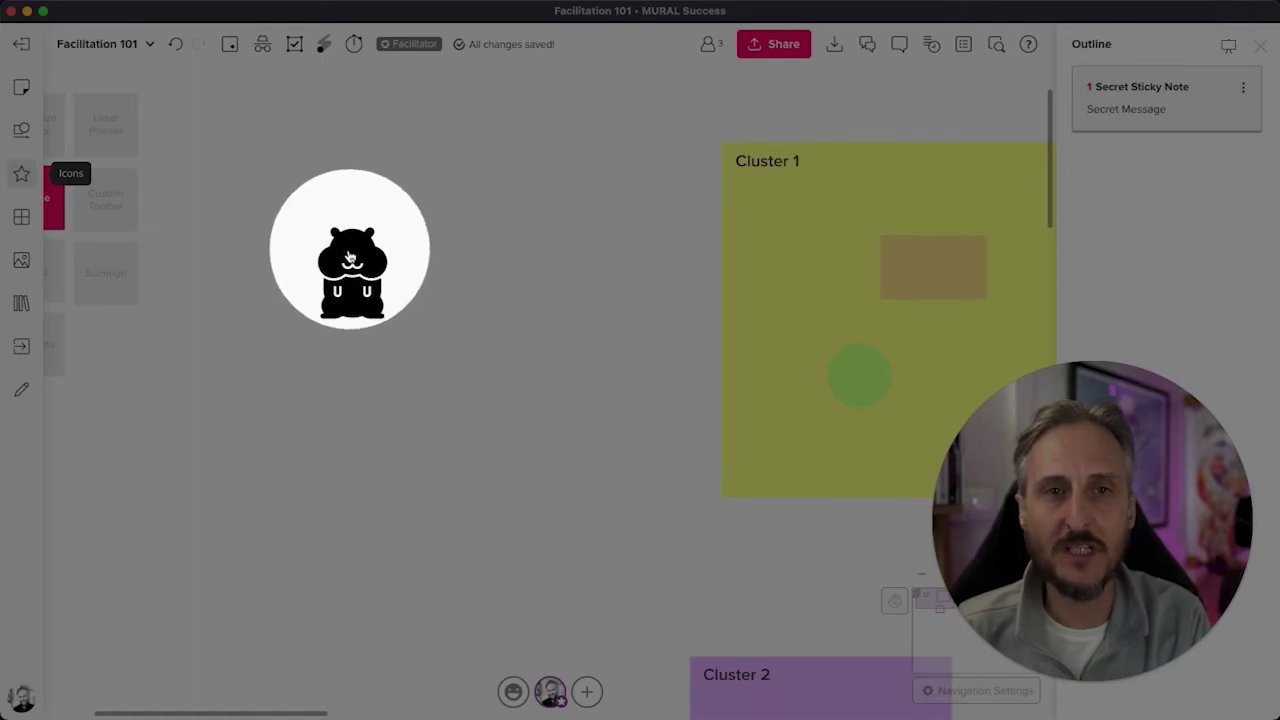
Step: Add the hamster icon to the outline with the title "Hamster"
{"action": "right_click", "coordinate": [350, 258]}
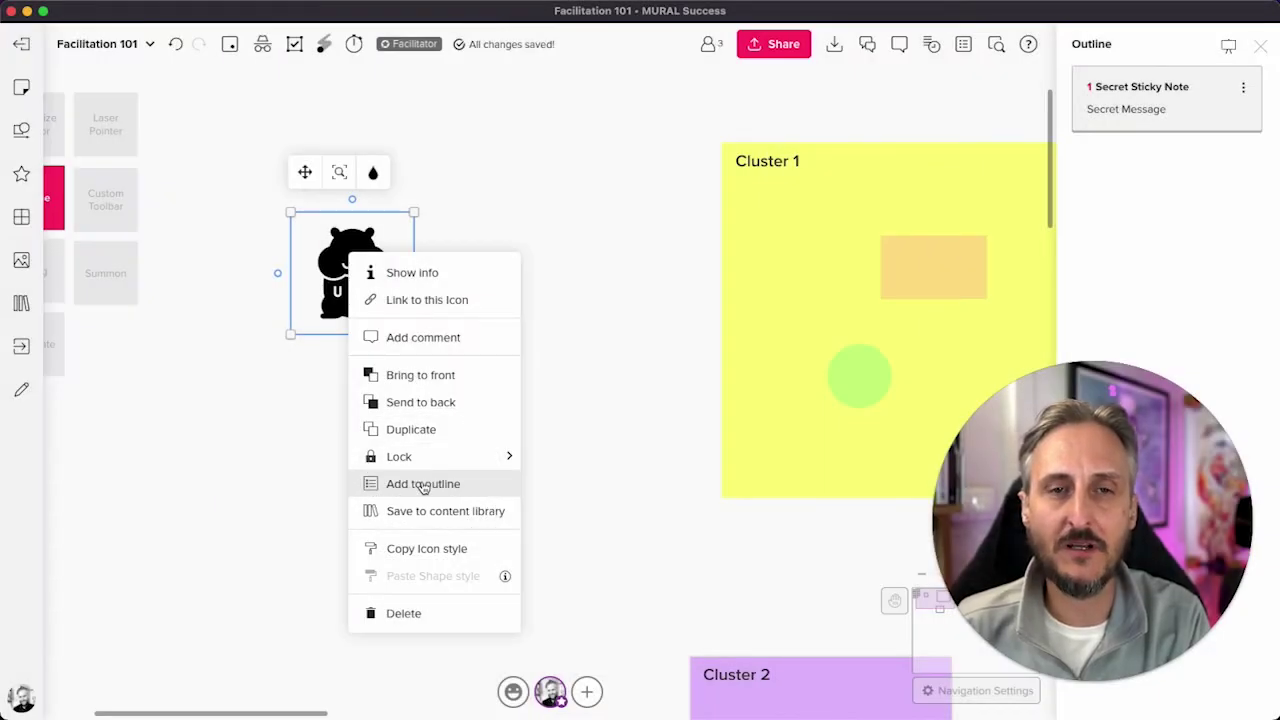
{"action": "left_click", "coordinate": [423, 484]}
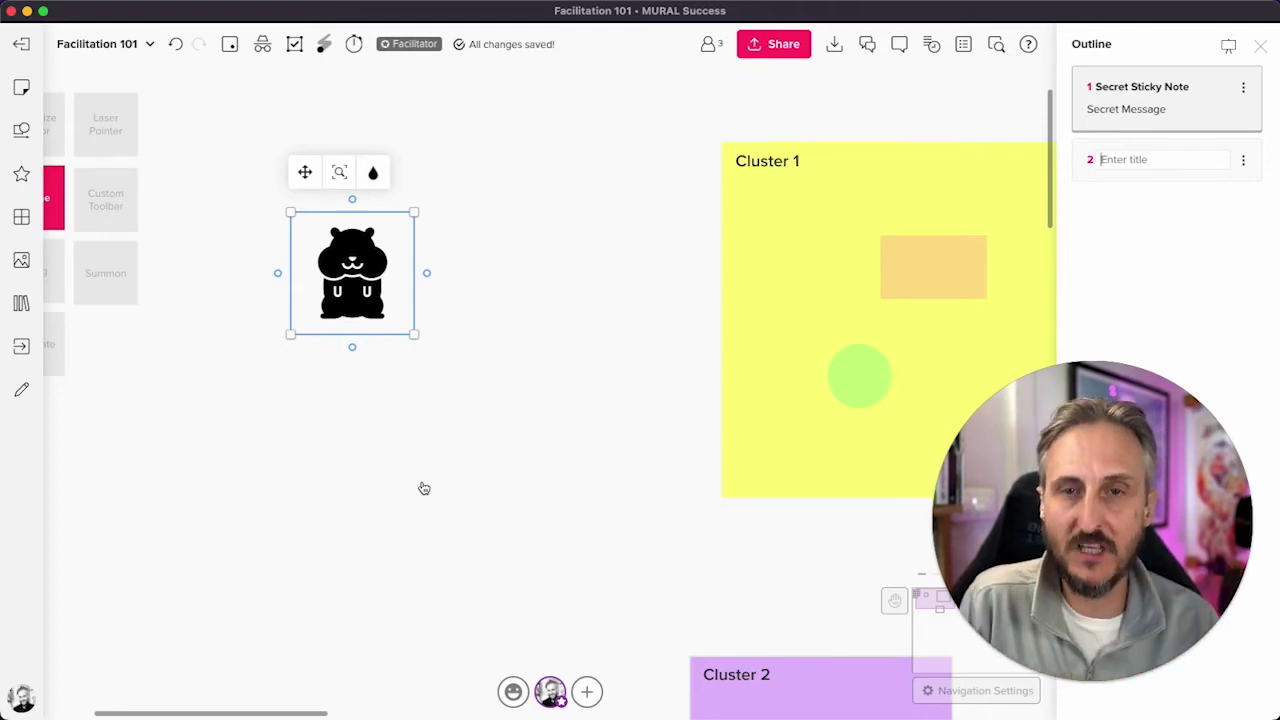
{"action": "type", "text": "H"}
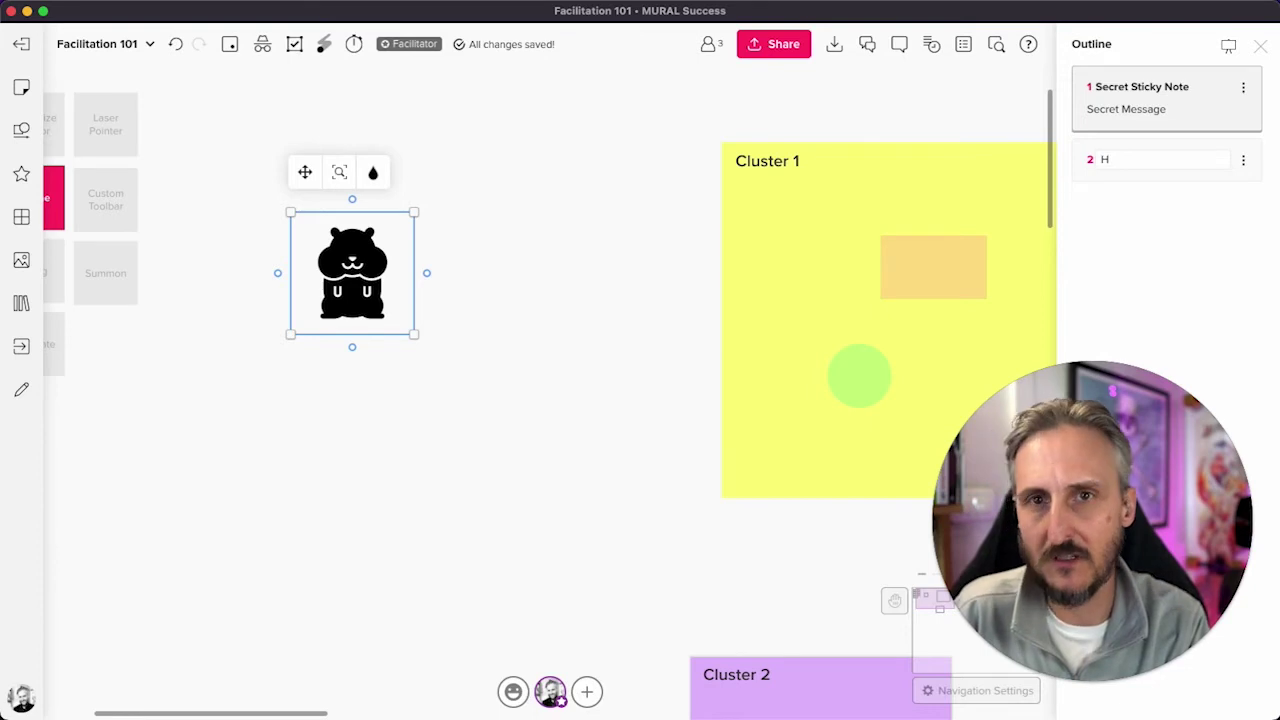
{"action": "type", "text": "amster"}
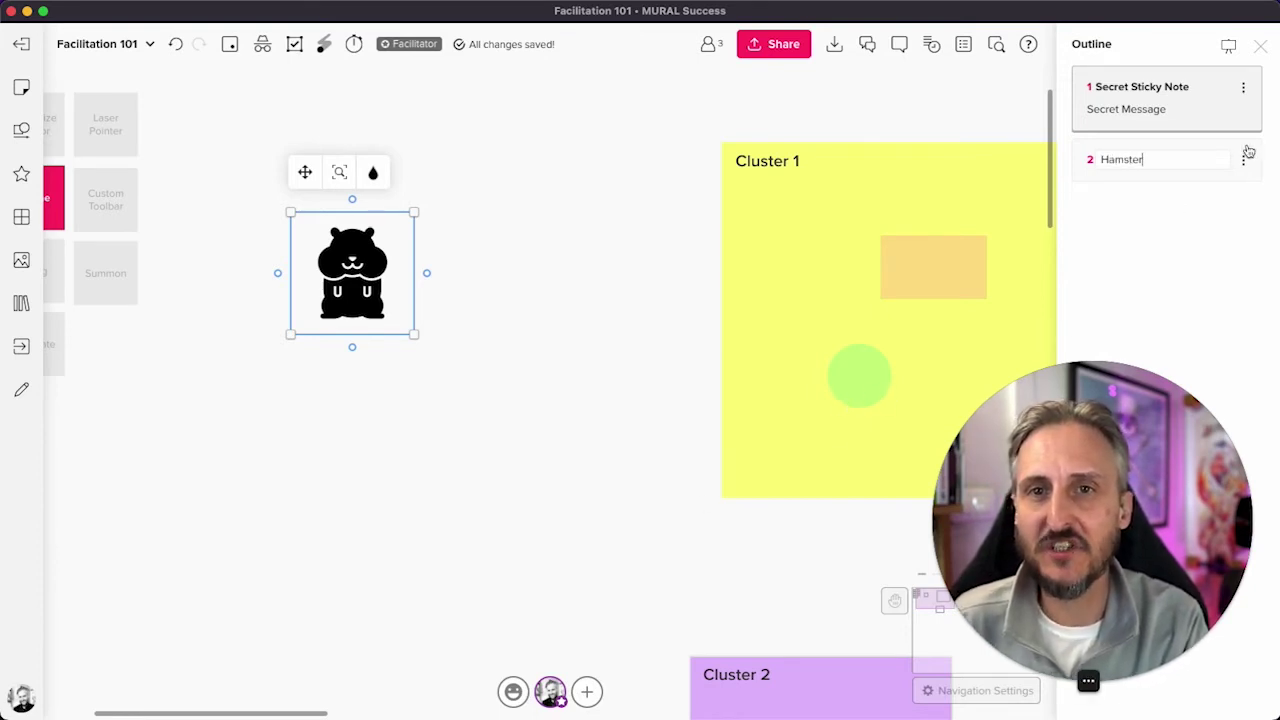
Step: View the instructions editor for the Hamster outline item and close it without entering anything
{"action": "left_click", "coordinate": [1245, 161]}
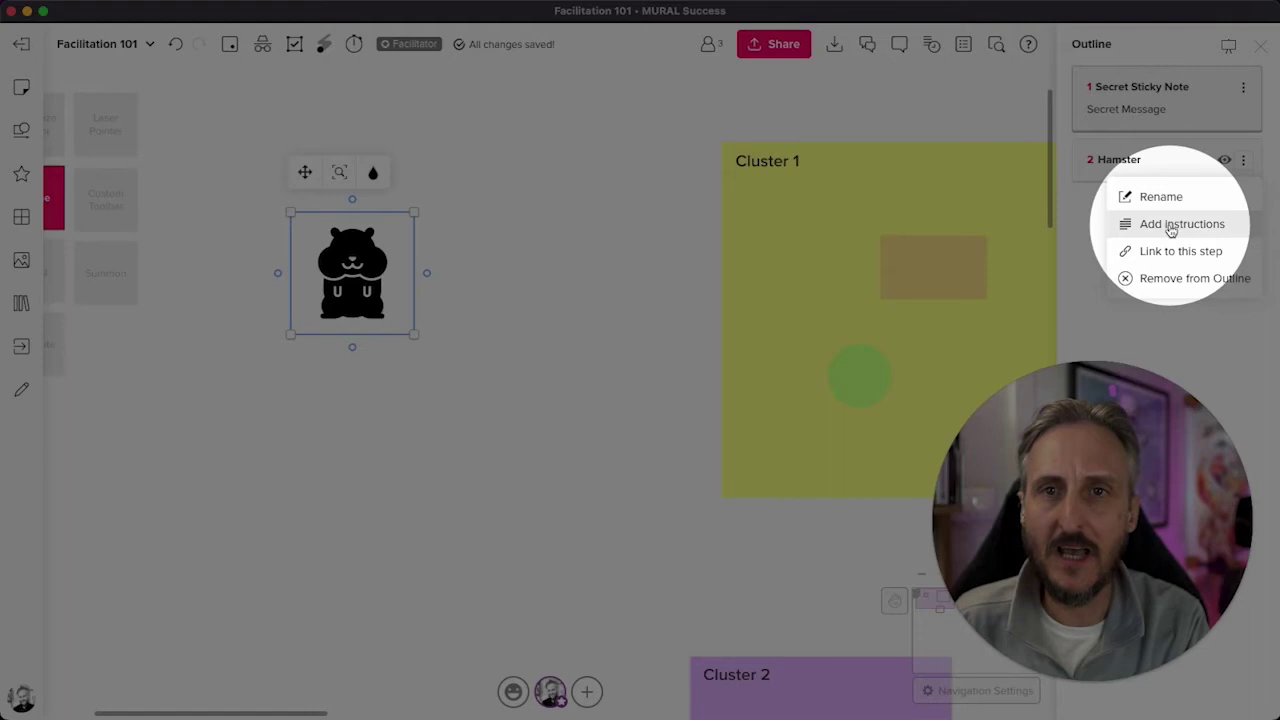
{"action": "left_click", "coordinate": [1171, 226]}
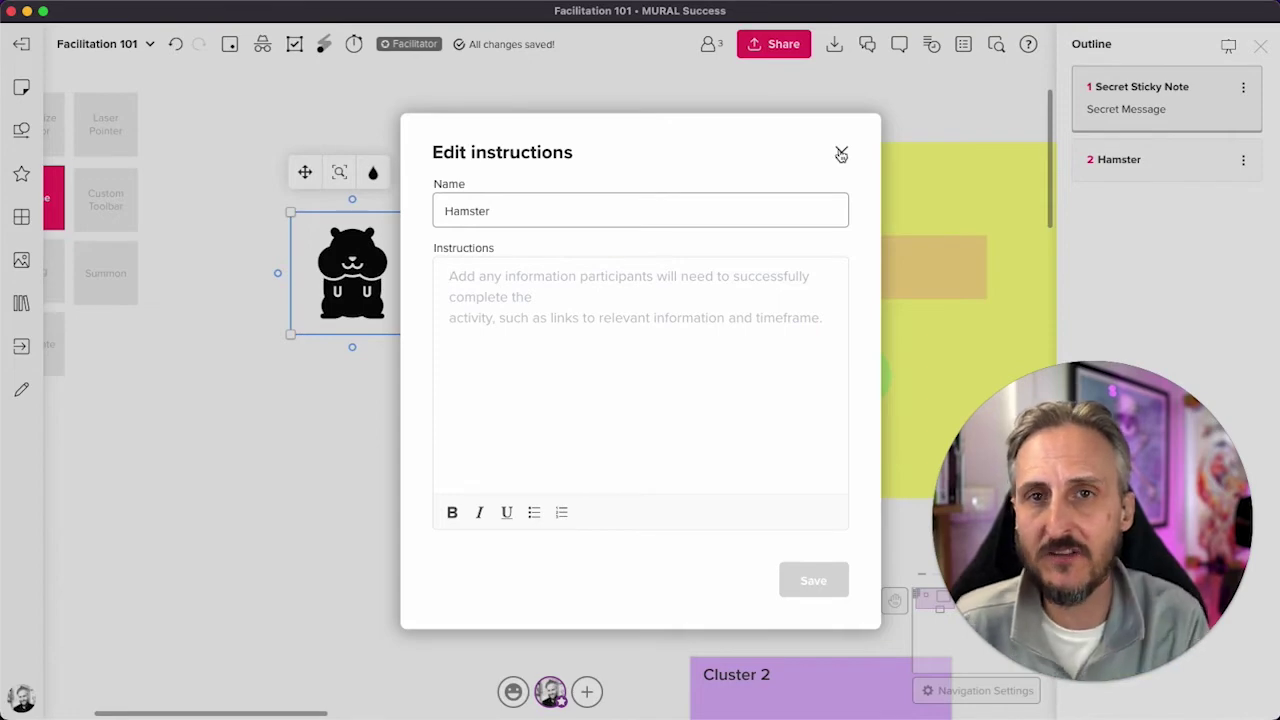
{"action": "left_click", "coordinate": [841, 155]}
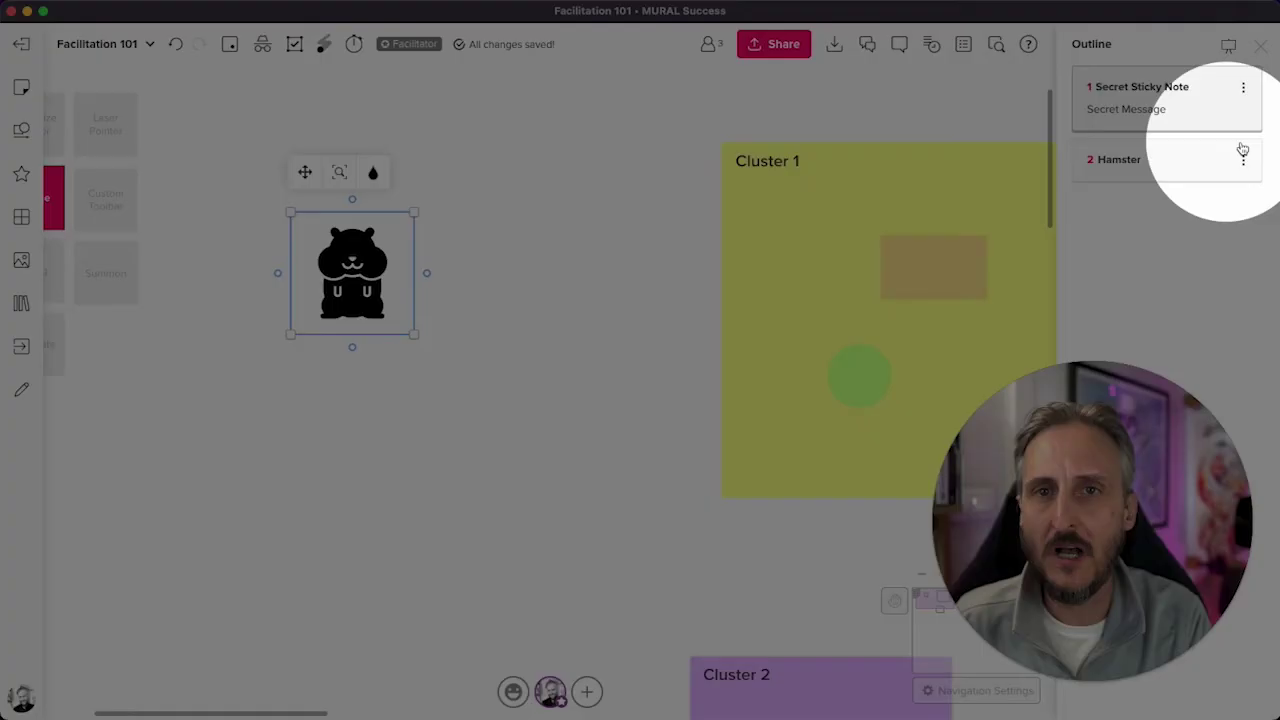
Step: Display the shareable link to the Hamster outline step and dismiss it
{"action": "left_click", "coordinate": [1242, 161]}
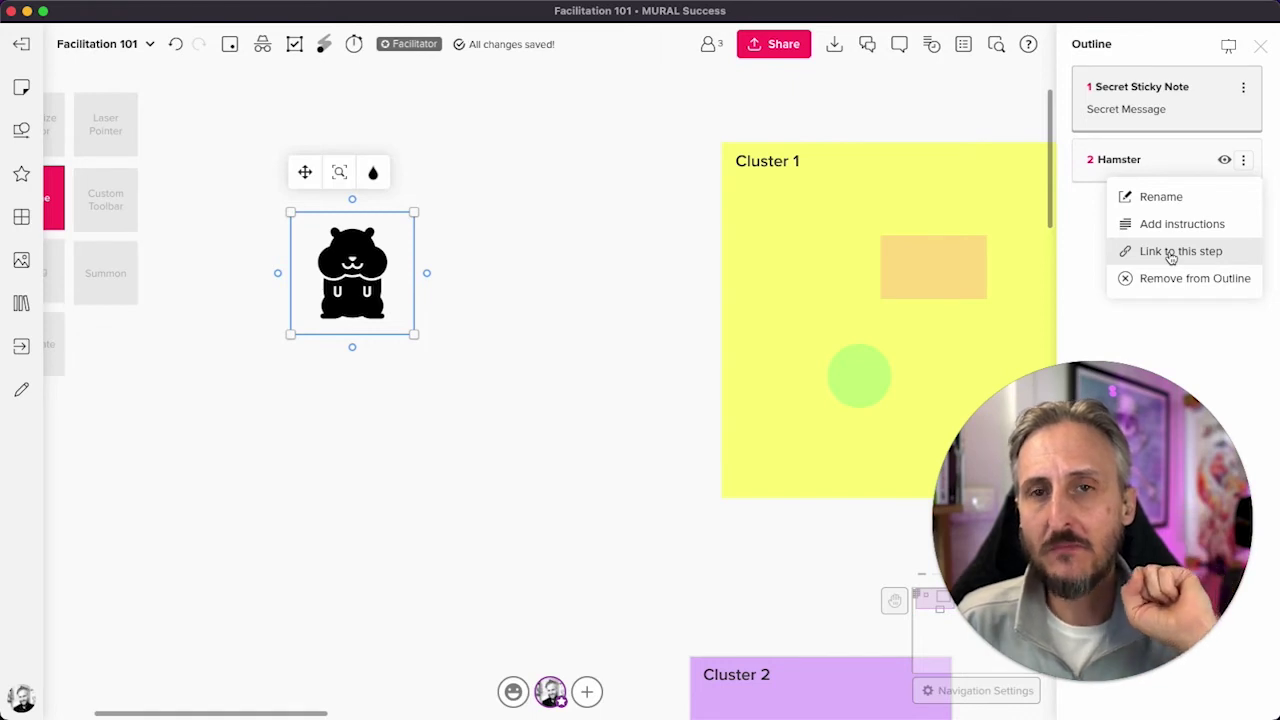
{"action": "left_click", "coordinate": [1170, 257]}
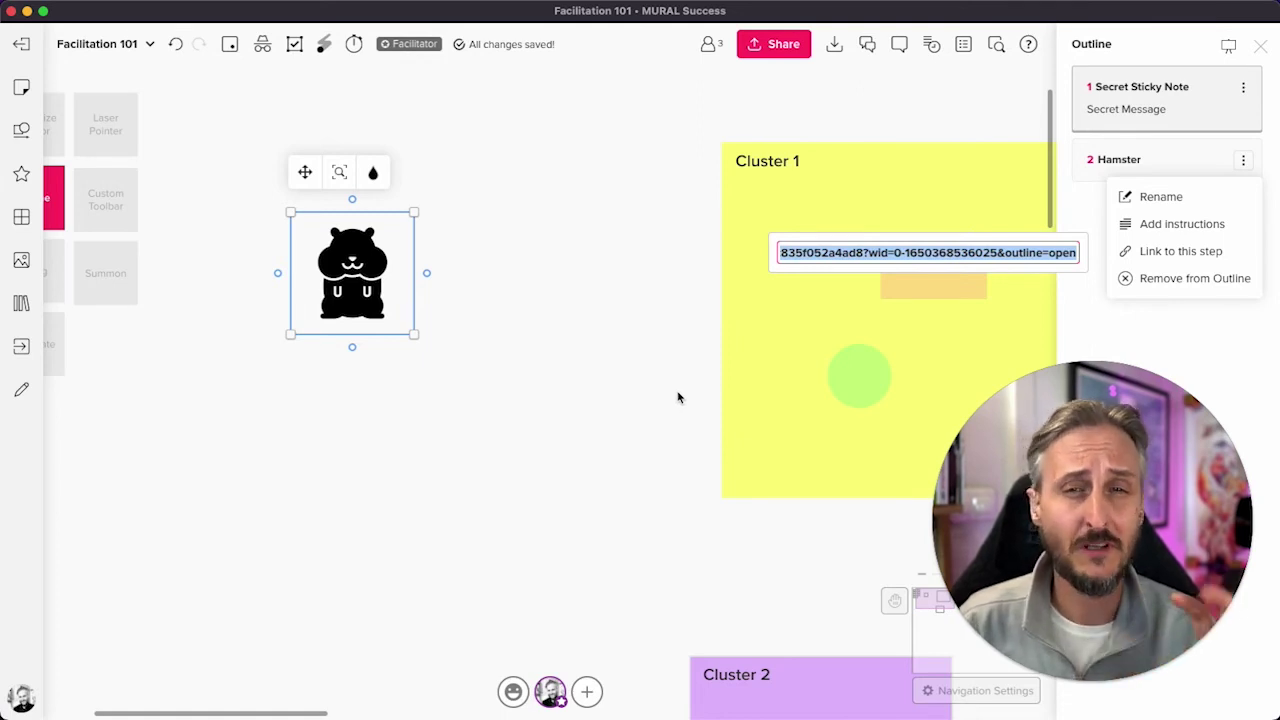
{"action": "left_click", "coordinate": [630, 395]}
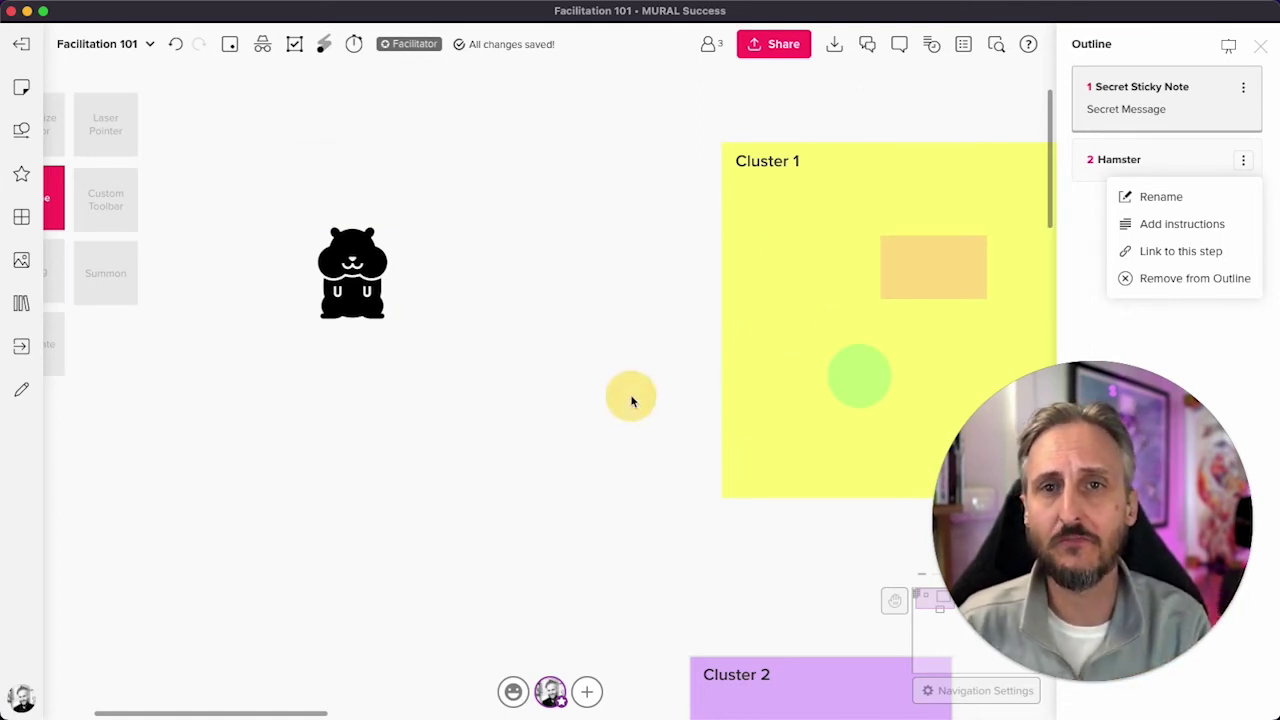
Step: Go to the hamster through its outline item, try to reorder the item above Secret Sticky Note, and view its options
{"action": "left_click", "coordinate": [1125, 170]}
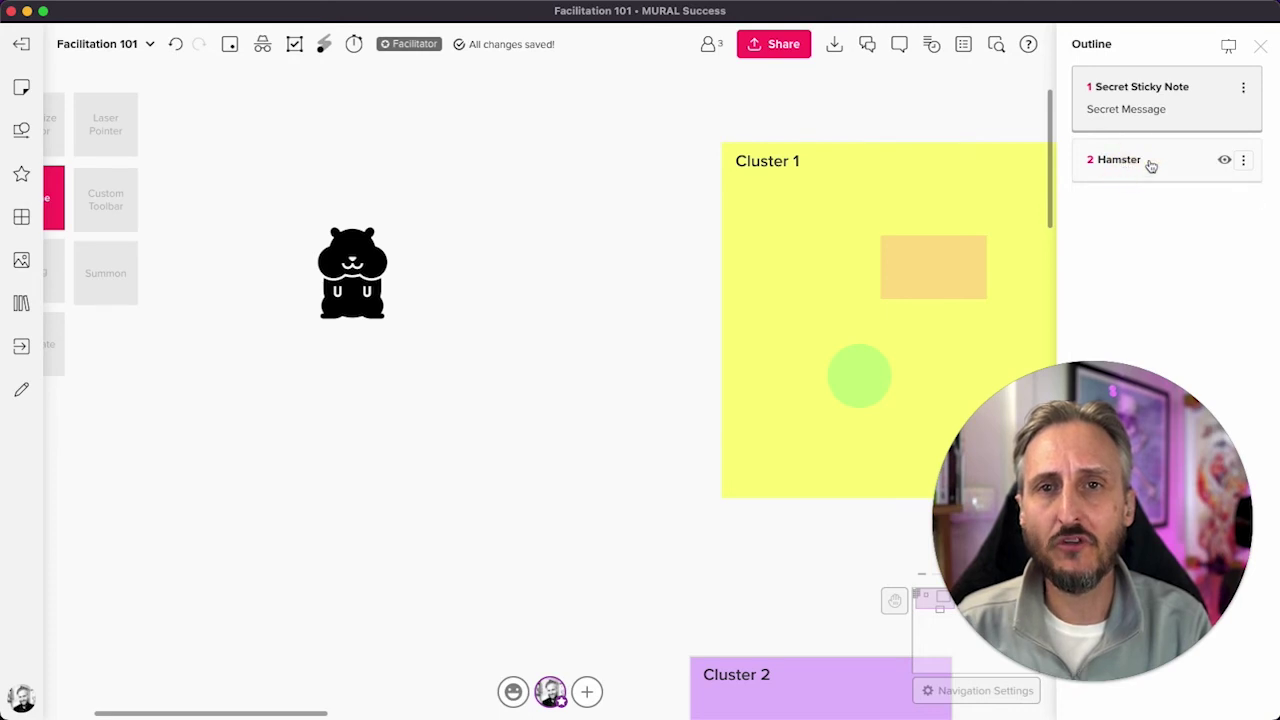
{"action": "left_click", "coordinate": [1152, 166]}
{"action": "left_click_drag", "start_coordinate": [1152, 175], "coordinate": [1157, 88]}
{"action": "left_click", "coordinate": [1247, 163]}
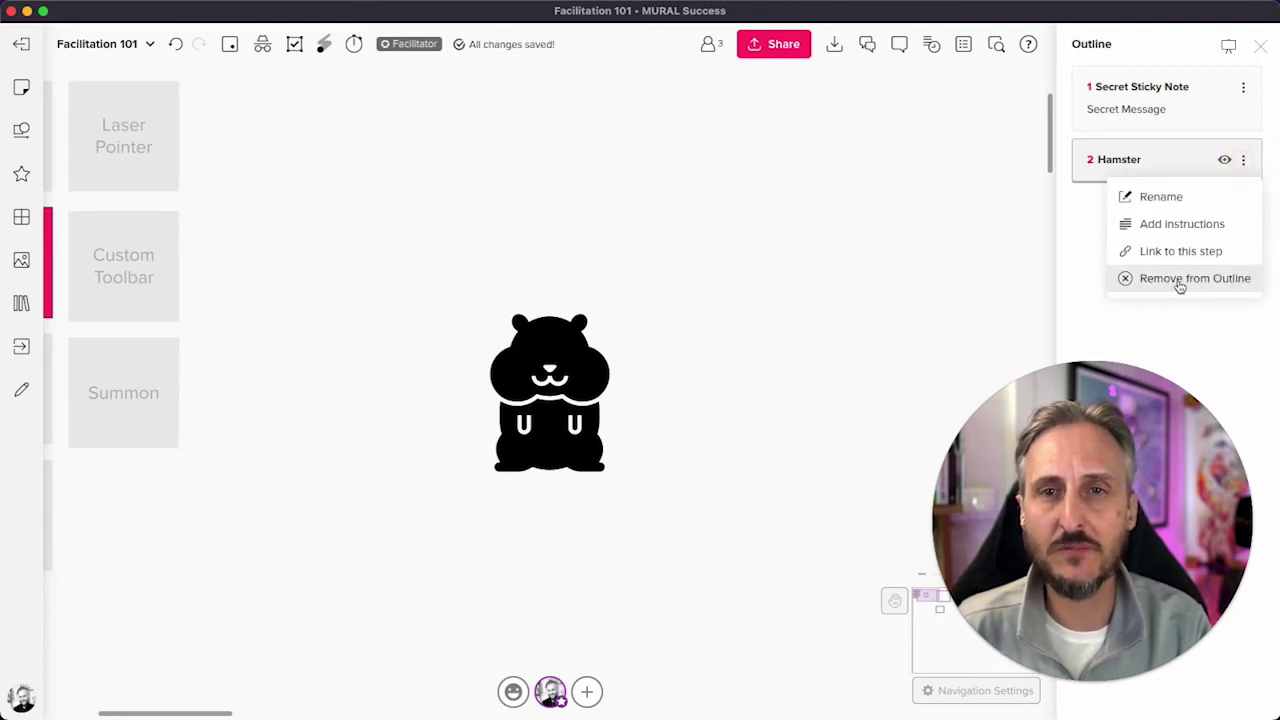
{"action": "left_click", "coordinate": [689, 284]}
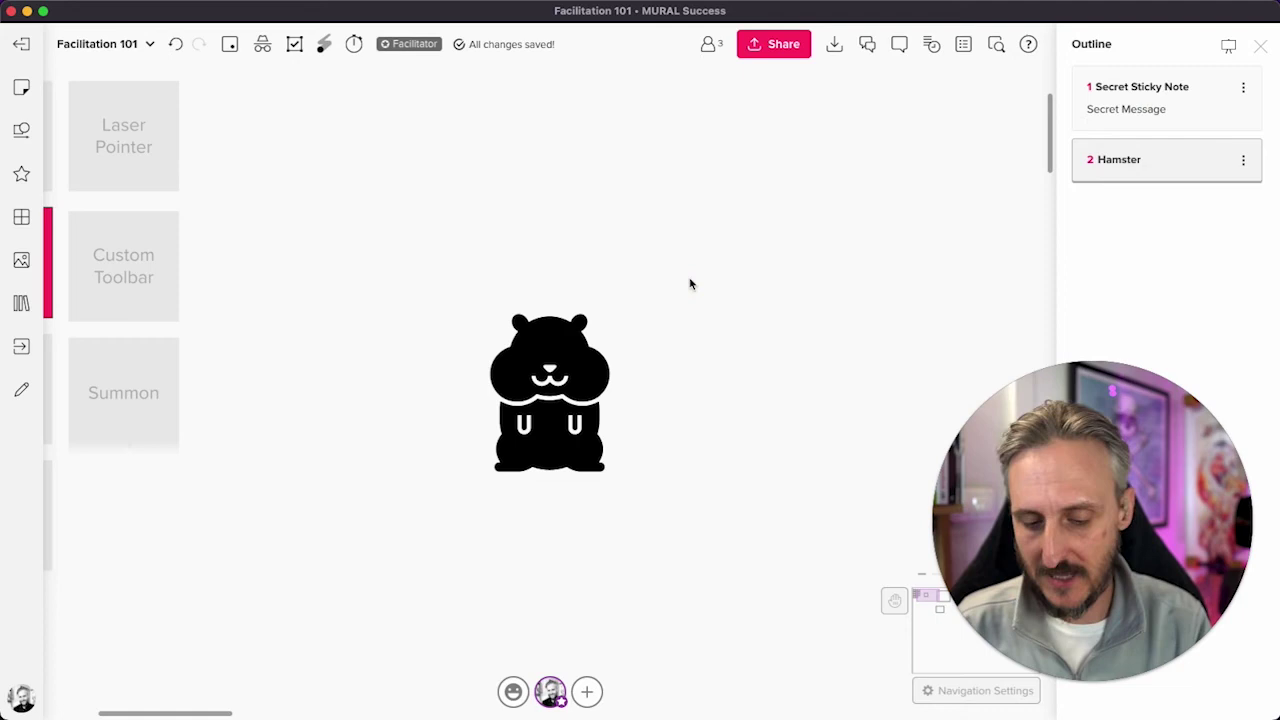
Step: Add the yellow Cluster 1 area to the outline, keeping "Cluster 1" as its title
{"action": "scroll", "coordinate": [689, 284], "scroll_direction": "right", "scroll_amount": 5}
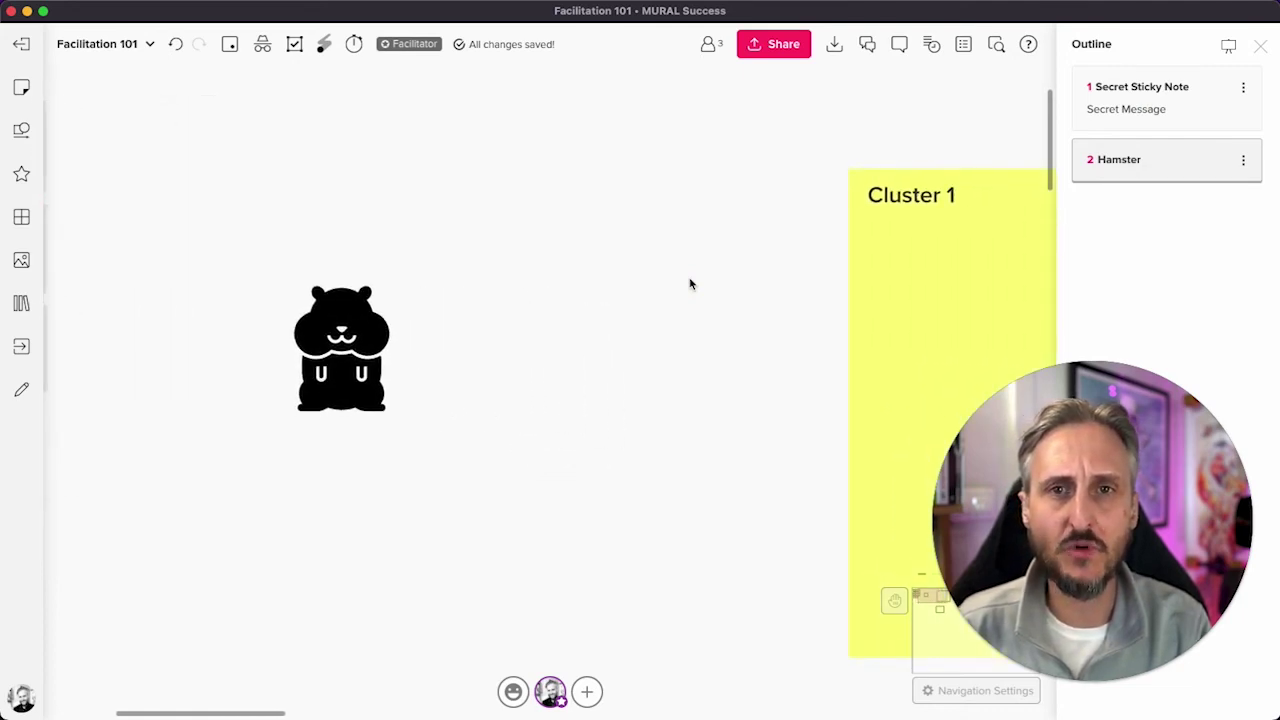
{"action": "scroll", "coordinate": [689, 284], "scroll_direction": "right", "scroll_amount": 10}
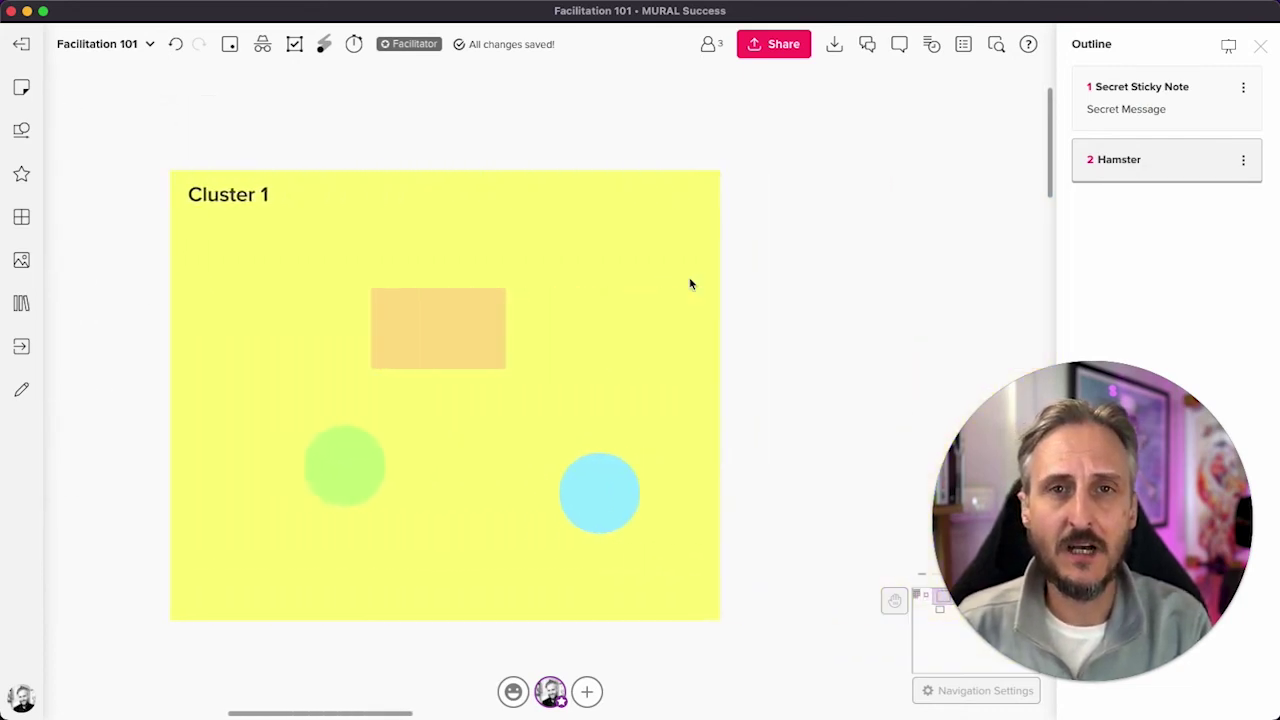
{"action": "scroll", "coordinate": [689, 284], "scroll_direction": "down", "scroll_amount": 3}
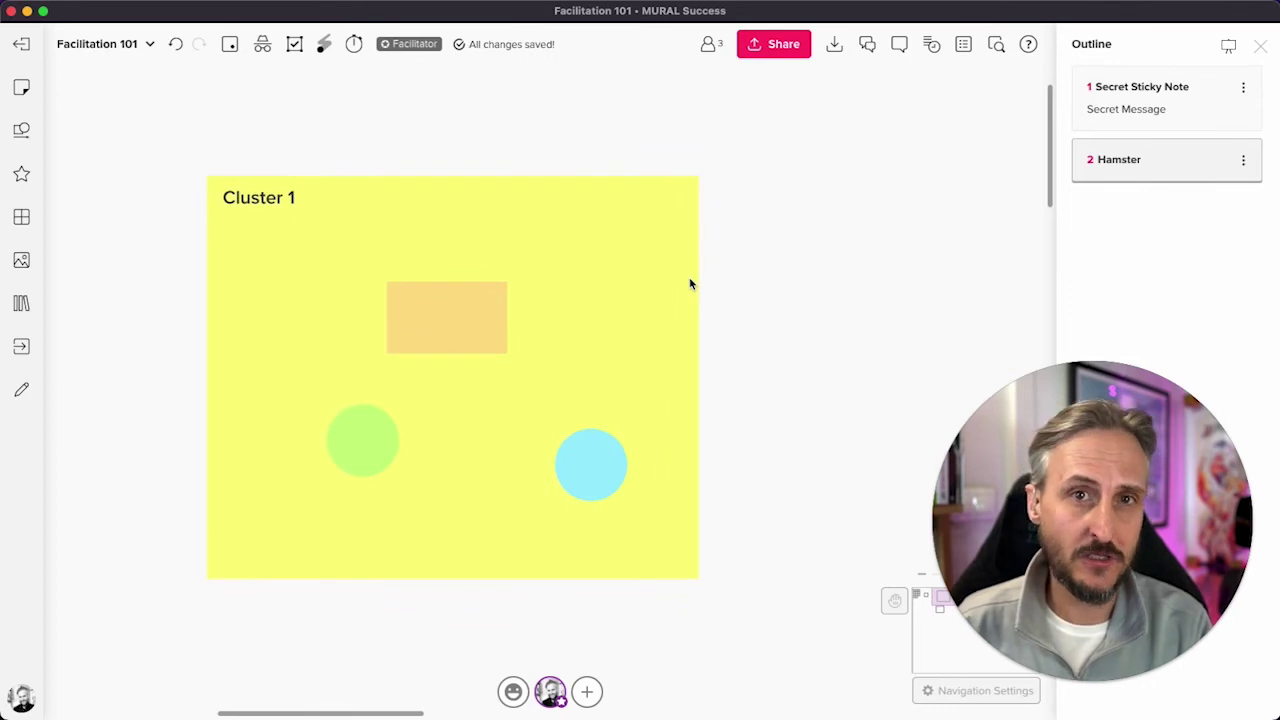
{"action": "scroll", "coordinate": [751, 305], "scroll_direction": "down", "scroll_amount": 2}
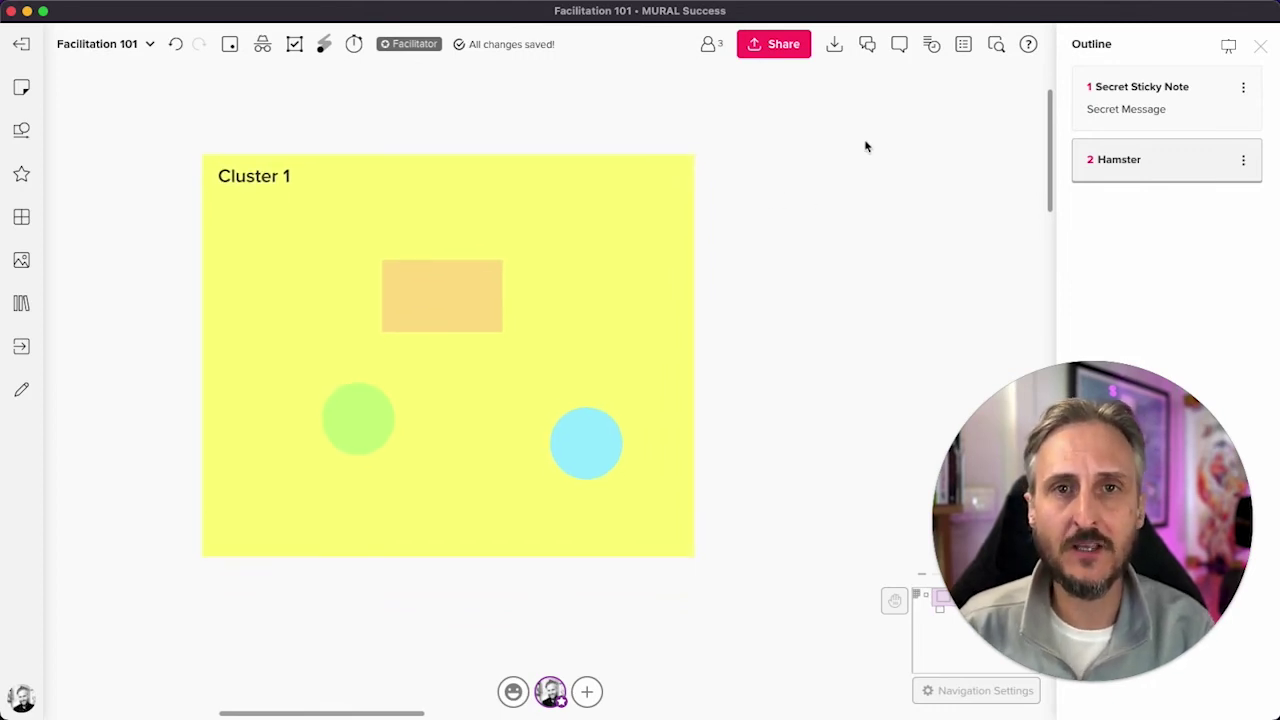
{"action": "left_click", "coordinate": [694, 177]}
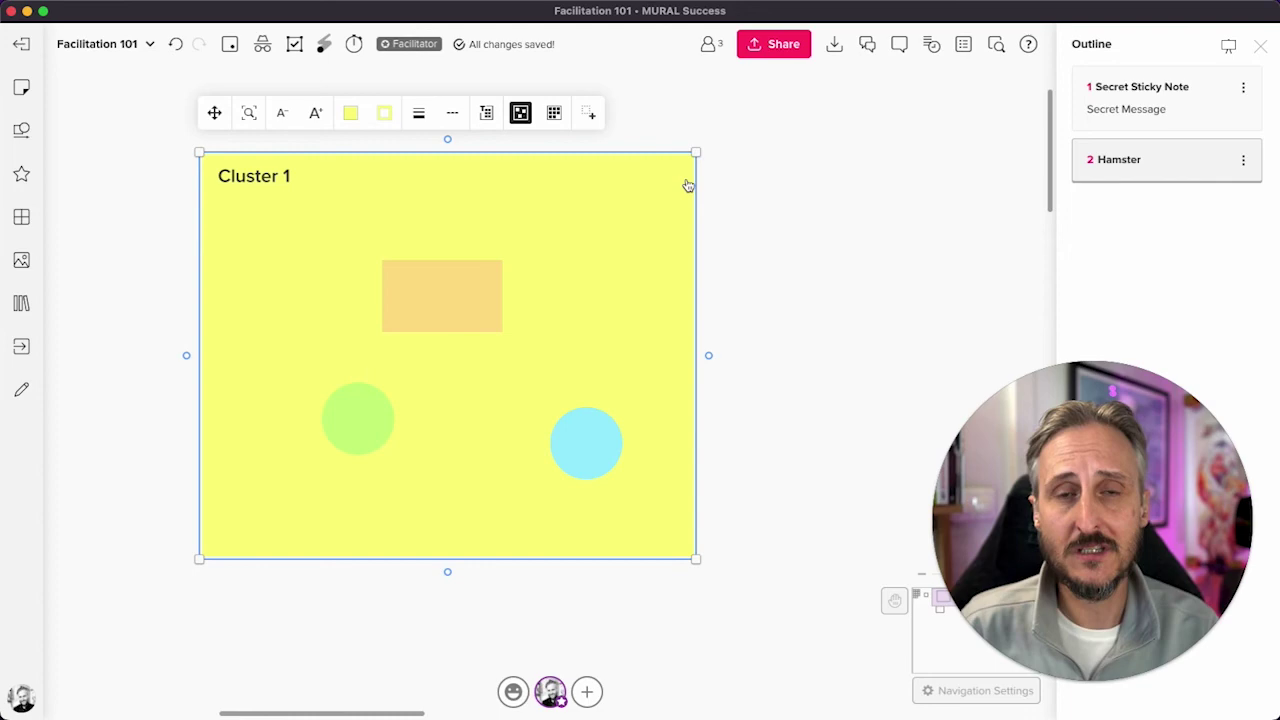
{"action": "right_click", "coordinate": [688, 186]}
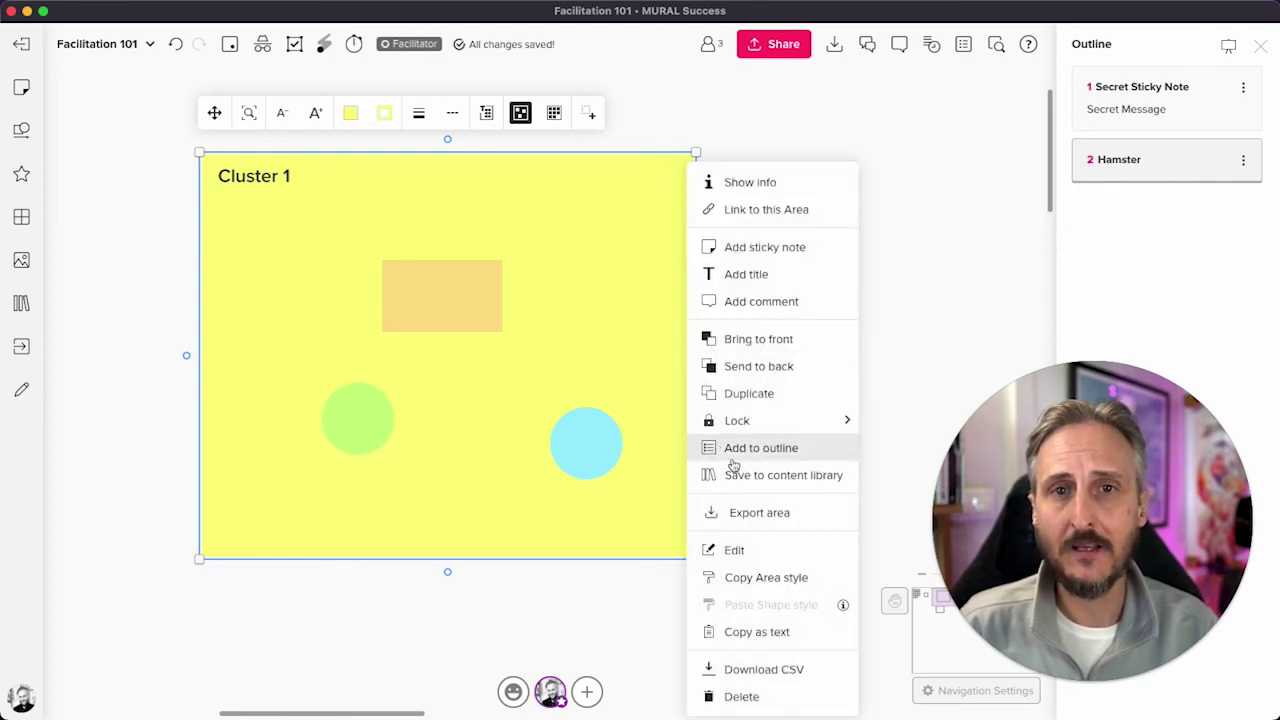
{"action": "mouse_move", "coordinate": [758, 432]}
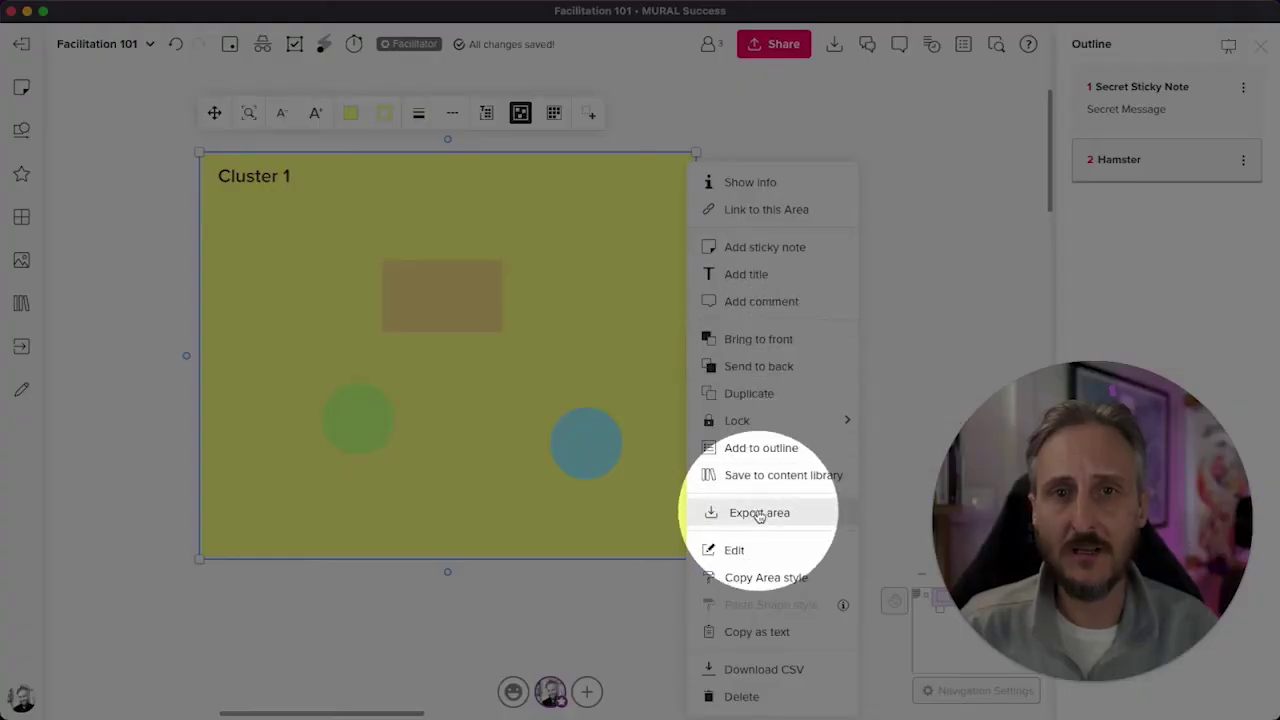
{"action": "left_click", "coordinate": [762, 452]}
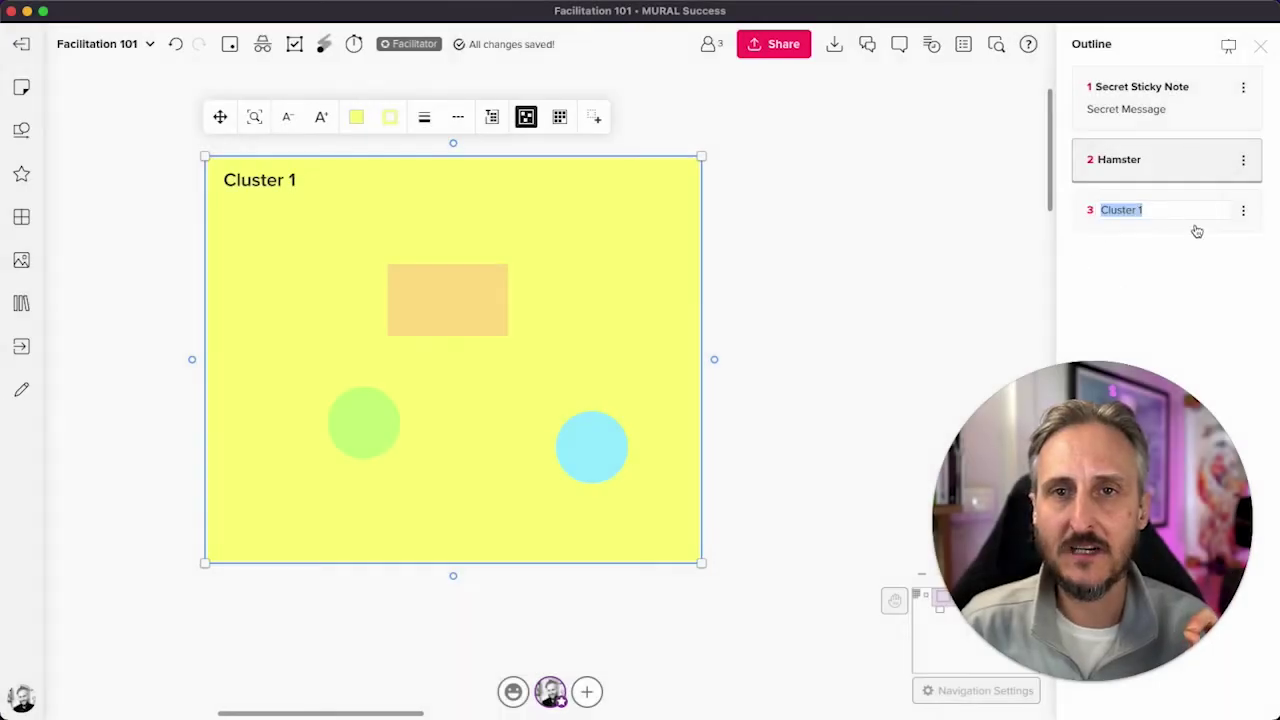
{"action": "left_click", "coordinate": [1128, 278]}
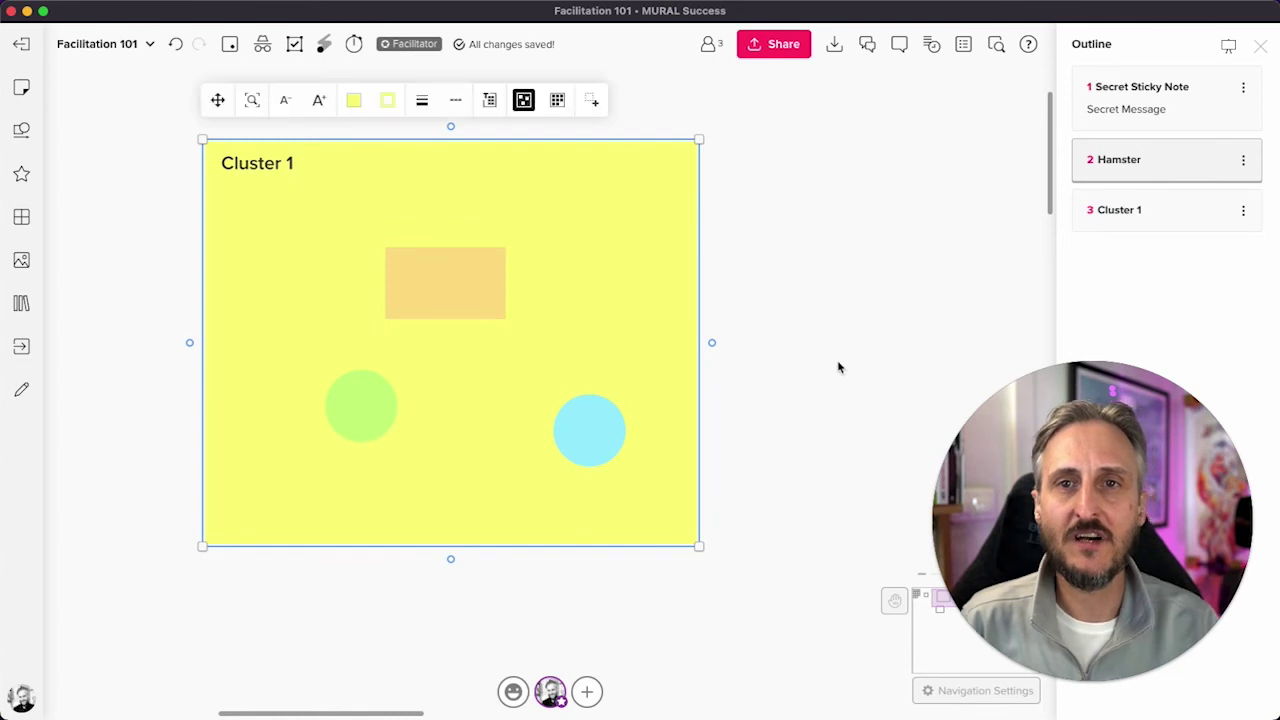
Step: Add the purple Cluster 2 area below to the outline, keeping "Cluster 2" as its title
{"action": "scroll", "coordinate": [808, 403], "scroll_direction": "down", "scroll_amount": 5}
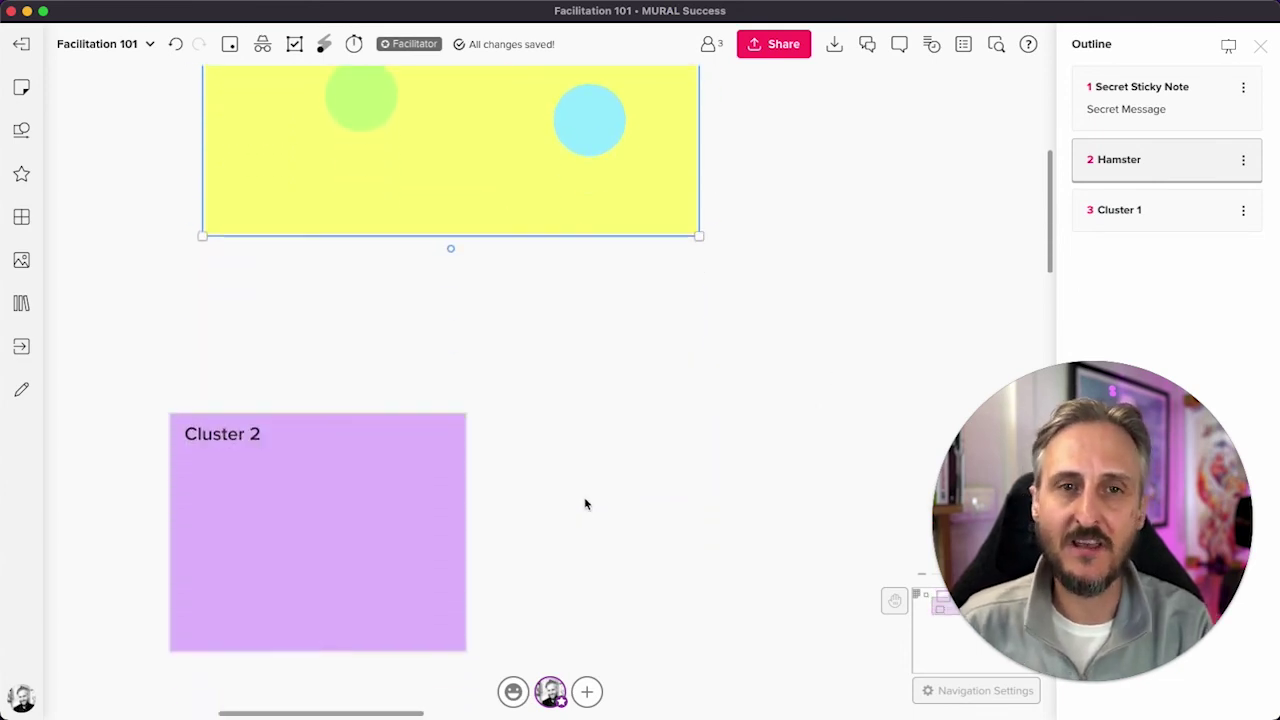
{"action": "left_click_drag", "start_coordinate": [111, 363], "coordinate": [529, 629]}
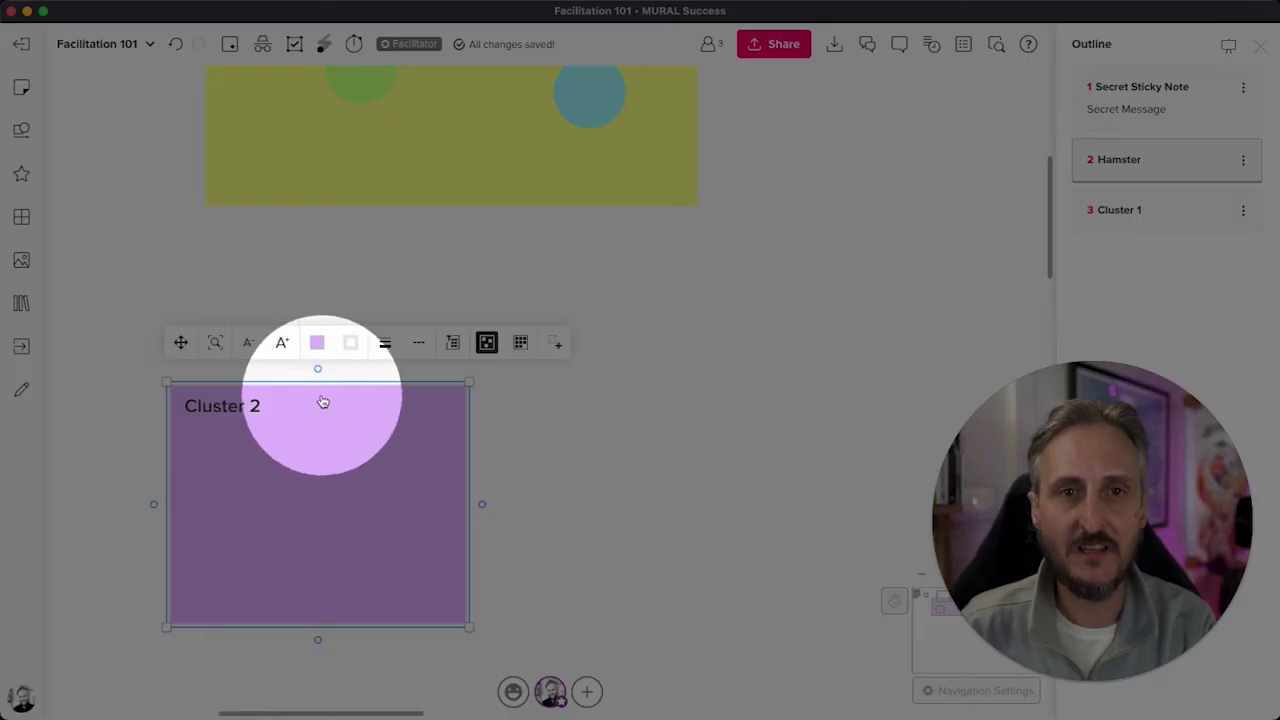
{"action": "right_click", "coordinate": [318, 398]}
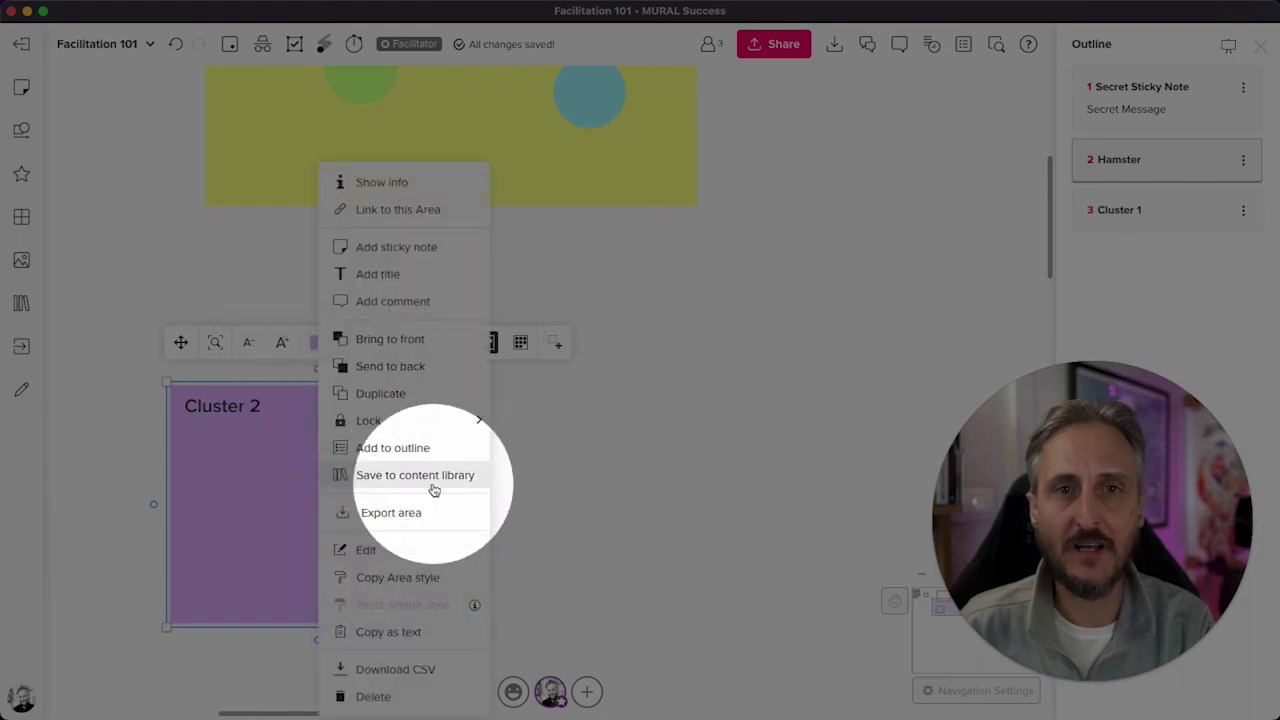
{"action": "left_click", "coordinate": [403, 448]}
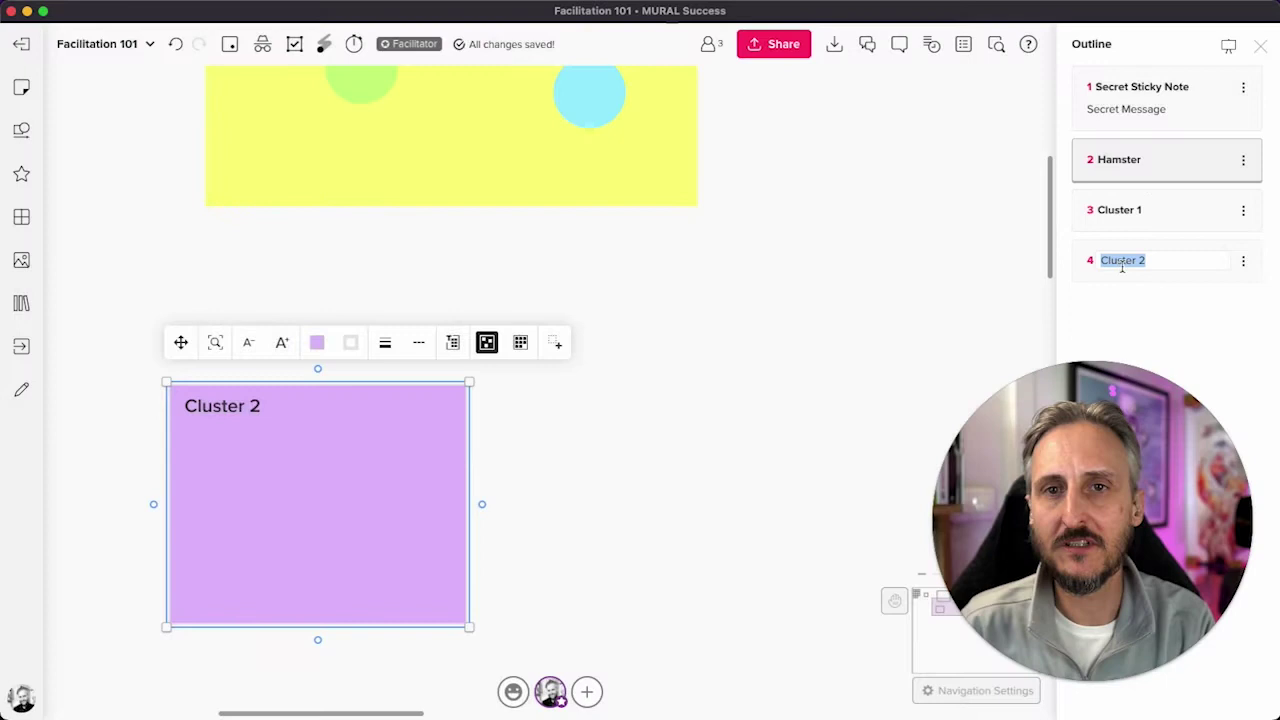
{"action": "left_click", "coordinate": [1157, 306]}
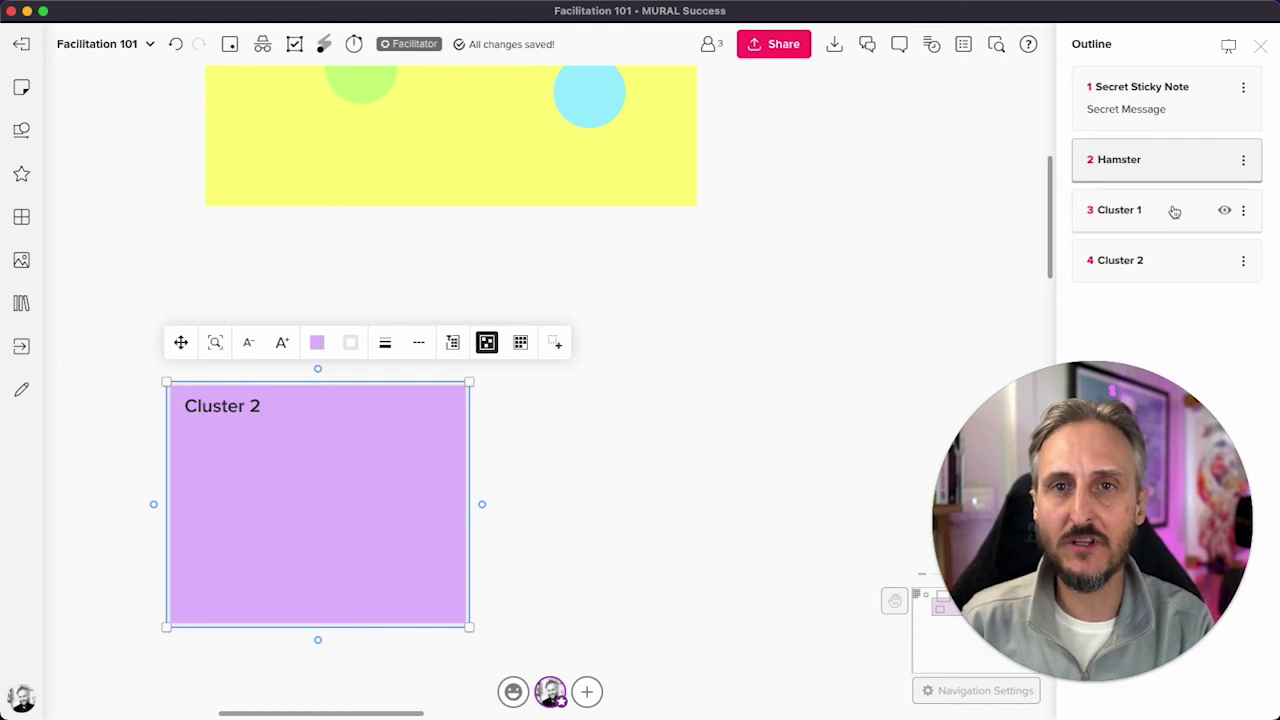
Step: Reorder the outline so Cluster 1 comes first and Cluster 2 second, both above Secret Sticky Note
{"action": "left_click_drag", "start_coordinate": [1171, 209], "coordinate": [1163, 109]}
{"action": "left_click_drag", "start_coordinate": [1177, 268], "coordinate": [1171, 160]}
{"action": "left_click", "coordinate": [1185, 151]}
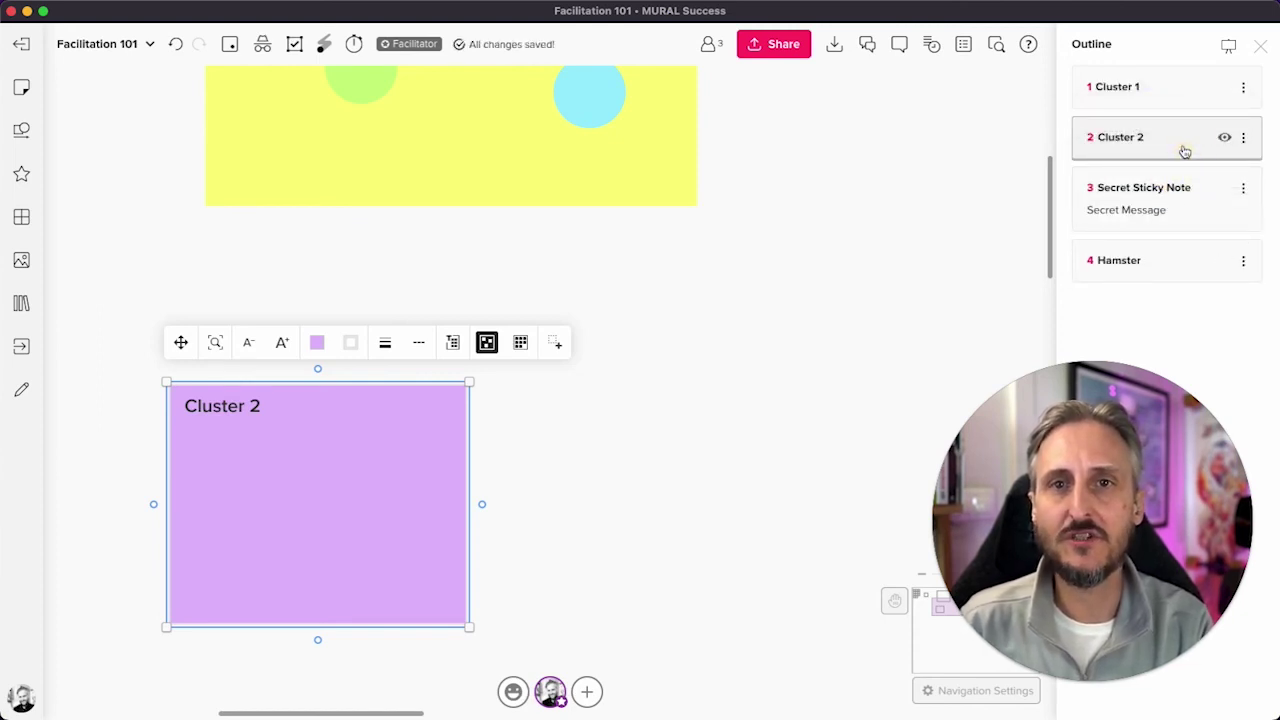
Step: Go to Cluster 2 and then Cluster 1 through their outline items, and hide Cluster 1's content in the mural
{"action": "left_click", "coordinate": [1125, 146]}
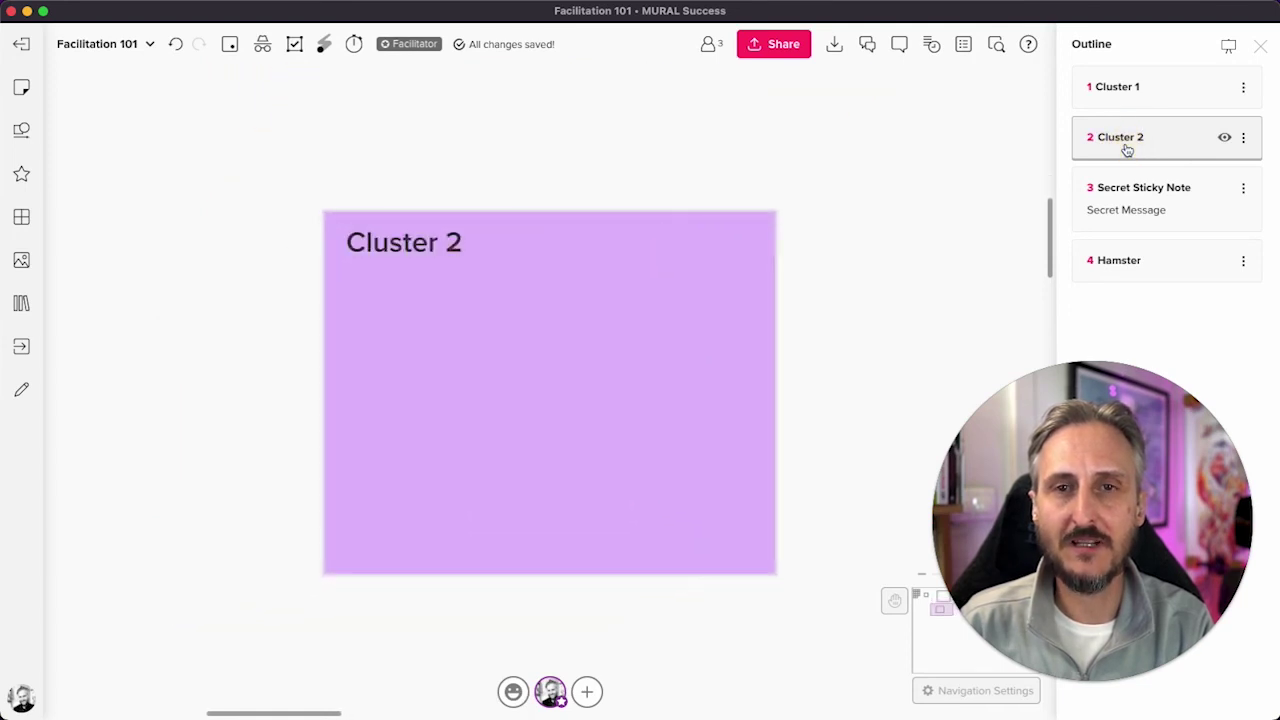
{"action": "left_click", "coordinate": [1122, 100]}
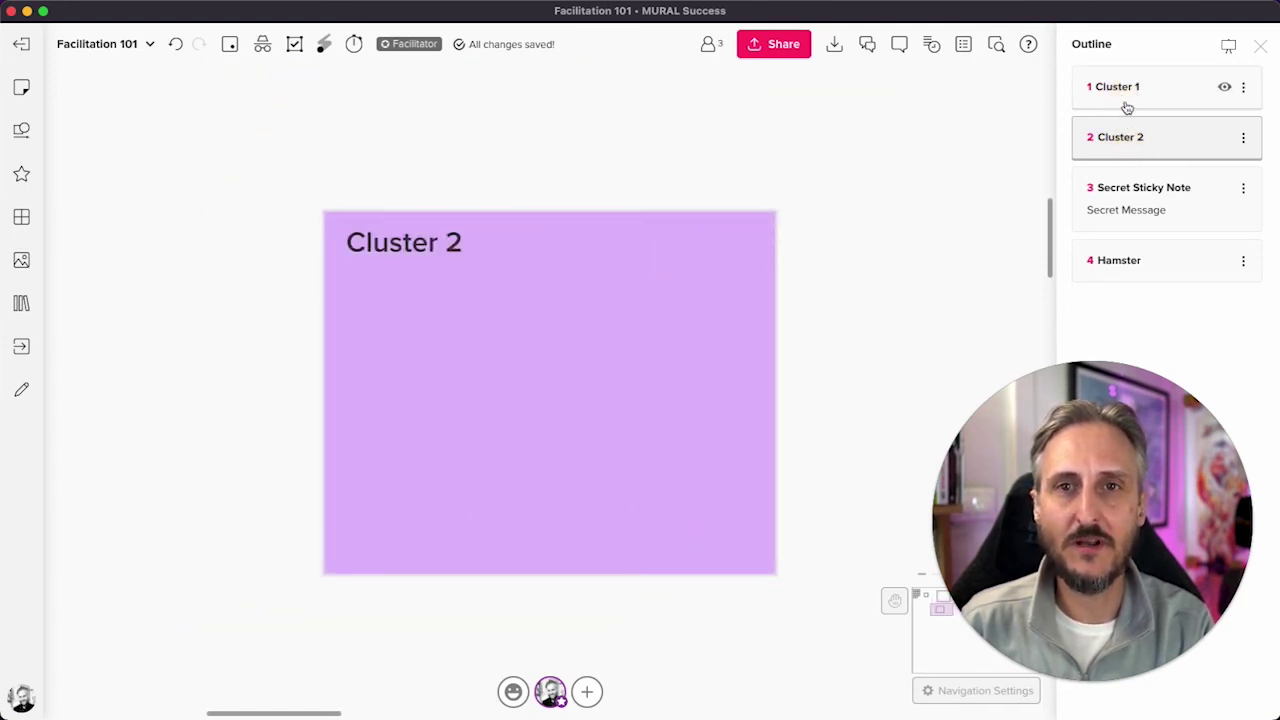
{"action": "left_click", "coordinate": [1124, 101]}
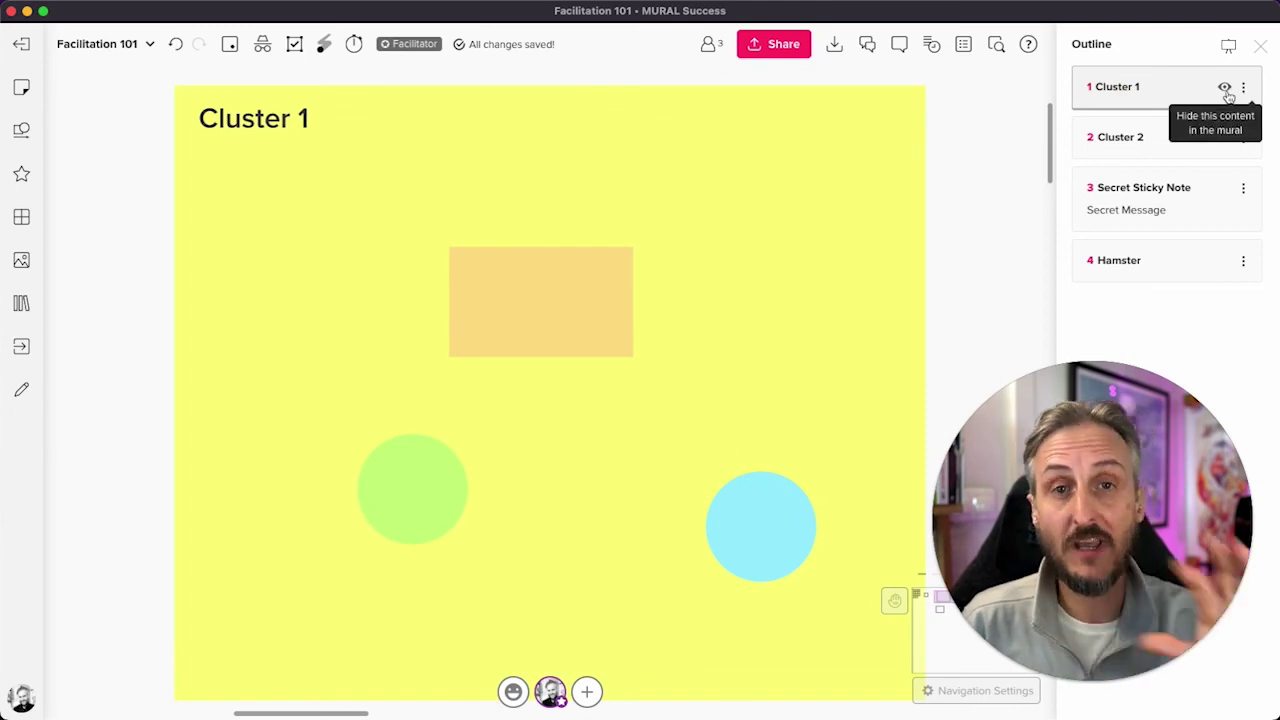
{"action": "left_click", "coordinate": [1225, 89]}
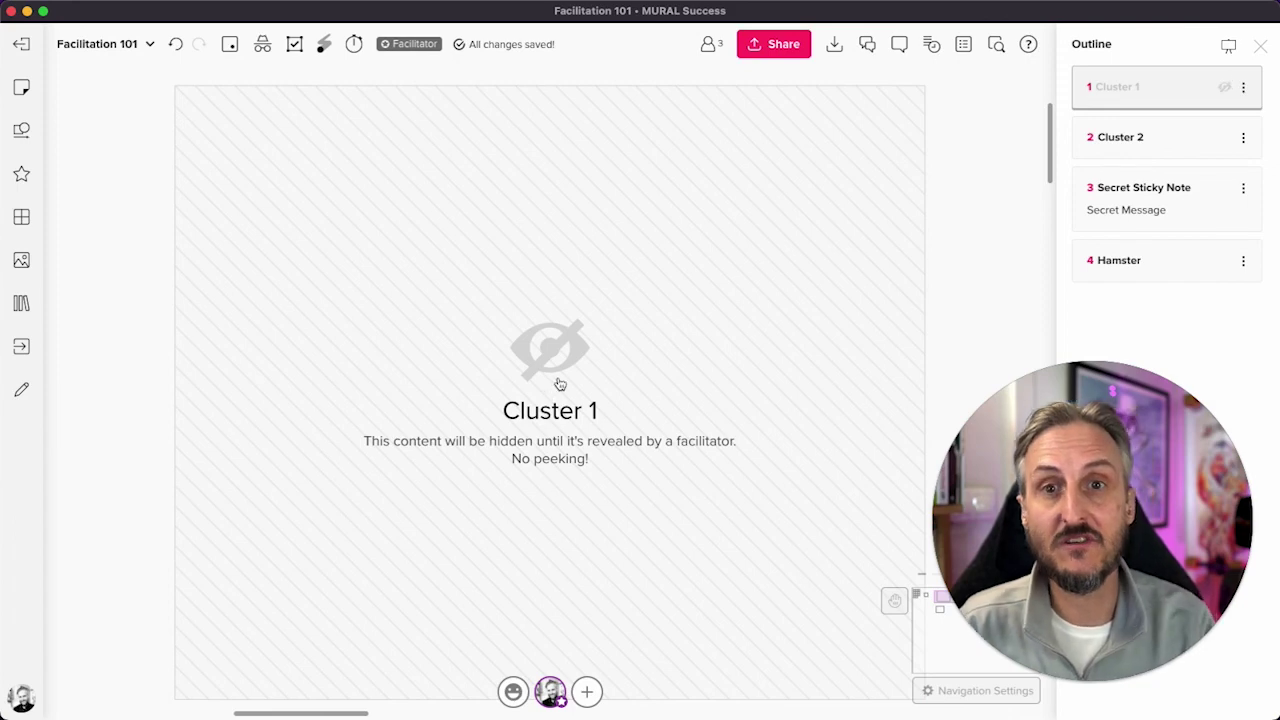
Step: Examine the hidden Cluster 1 area alongside Cluster 2 and the hamster, and return to the grid of feature tiles around Outline
{"action": "scroll", "coordinate": [617, 441], "scroll_direction": "down", "scroll_amount": 5}
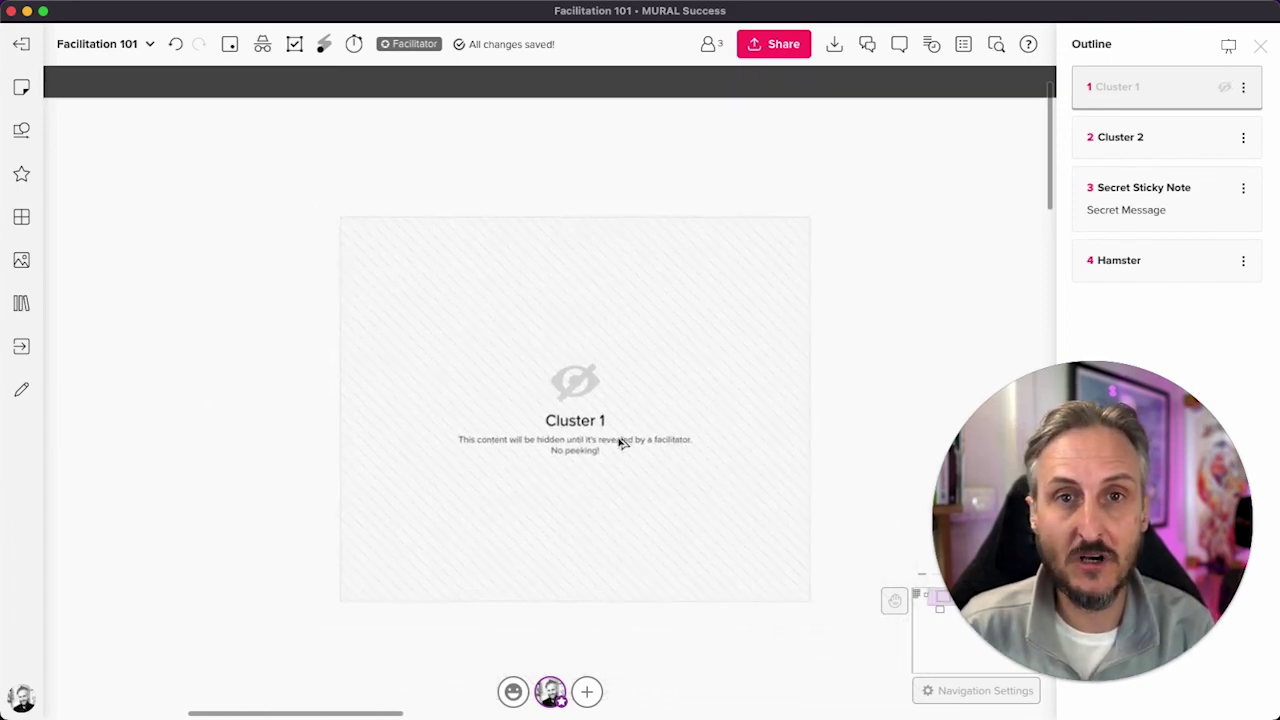
{"action": "scroll", "coordinate": [618, 441], "scroll_direction": "down", "scroll_amount": 3}
{"action": "scroll", "coordinate": [619, 443], "scroll_direction": "down", "scroll_amount": 2}
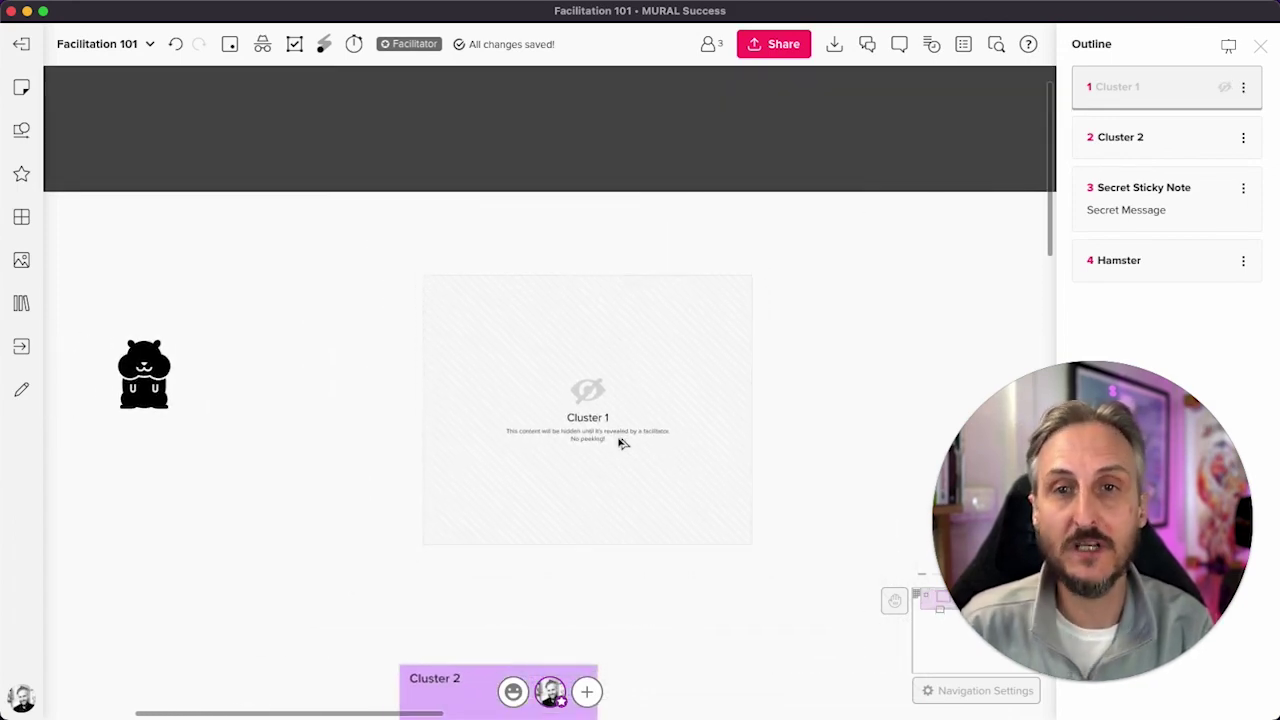
{"action": "scroll", "coordinate": [619, 443], "scroll_direction": "down", "scroll_amount": 4}
{"action": "scroll", "coordinate": [619, 443], "scroll_direction": "down", "scroll_amount": 1}
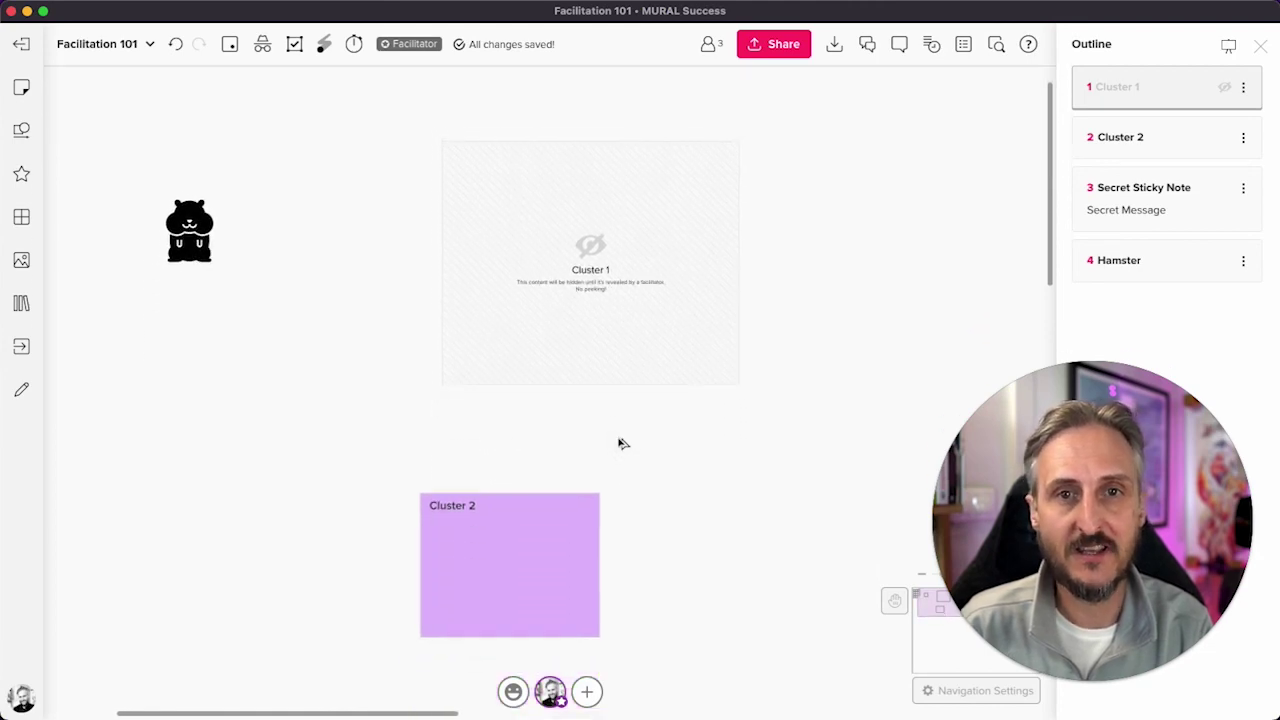
{"action": "scroll", "coordinate": [619, 443], "scroll_direction": "left", "scroll_amount": 10}
{"action": "scroll", "coordinate": [304, 330], "scroll_direction": "up", "scroll_amount": 3}
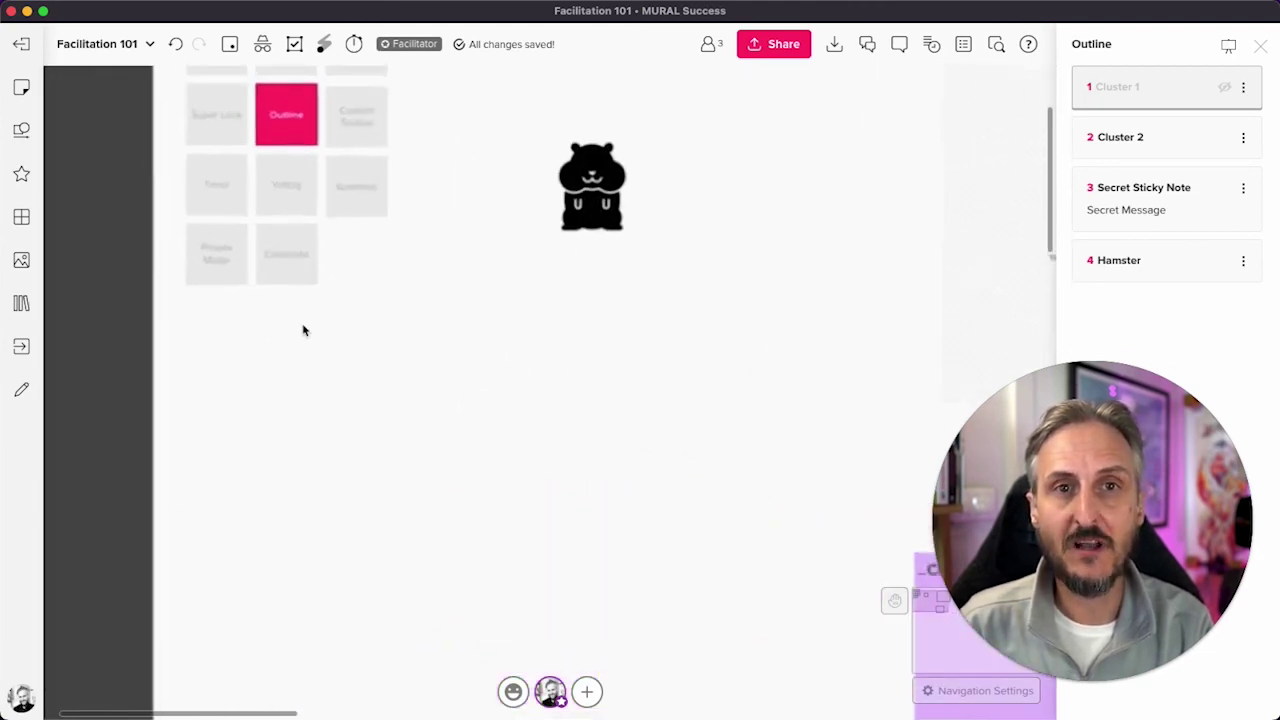
{"action": "scroll", "coordinate": [304, 330], "scroll_direction": "up", "scroll_amount": 5}
{"action": "scroll", "coordinate": [304, 330], "scroll_direction": "up", "scroll_amount": 2}
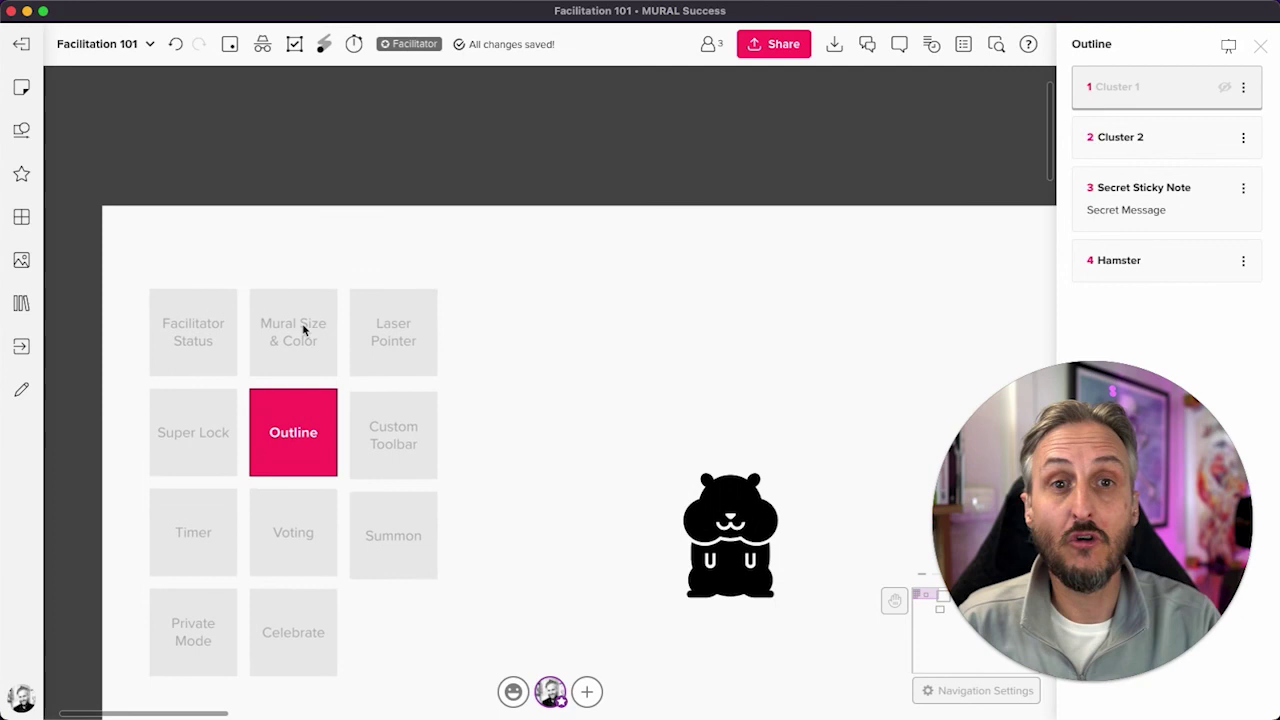